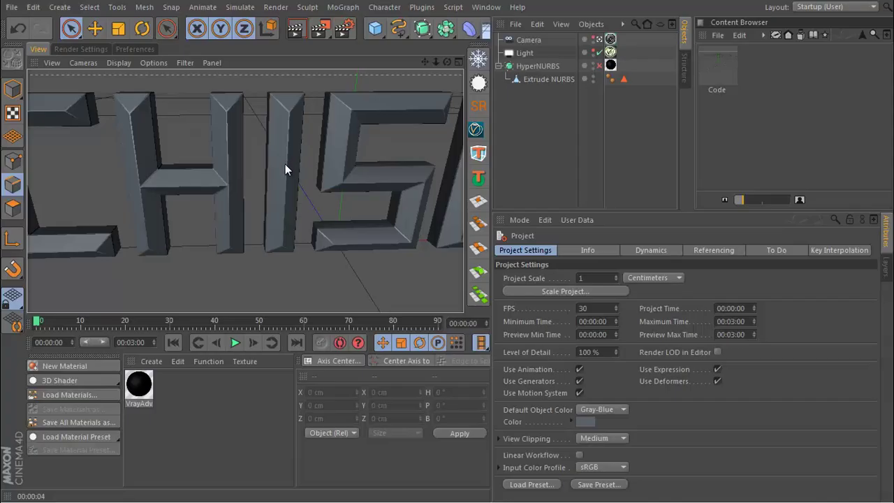
Orbit around the existing CHISEL letters and render a front preview
{"action": "mouse_move", "coordinate": [245, 189]}
{"action": "left_mouse_down", "text": "alt"}
{"action": "mouse_move", "coordinate": [306, 197]}
{"action": "mouse_move", "coordinate": [240, 199]}
{"action": "mouse_move", "coordinate": [298, 202]}
{"action": "mouse_move", "coordinate": [258, 203]}
{"action": "left_mouse_up", "text": "alt"}
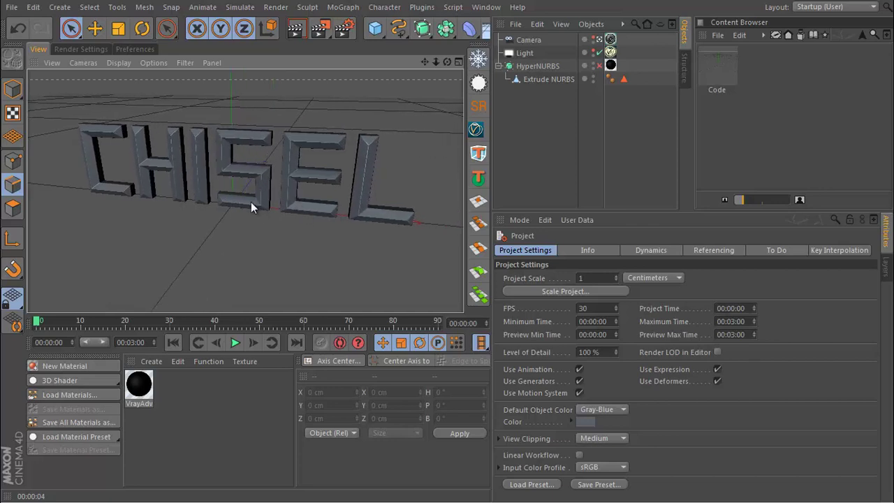
{"action": "mouse_move", "coordinate": [251, 202]}
{"action": "left_mouse_down", "text": "alt"}
{"action": "mouse_move", "coordinate": [203, 201]}
{"action": "mouse_move", "coordinate": [232, 184]}
{"action": "left_mouse_up", "text": "alt"}
{"action": "left_click", "coordinate": [300, 36]}
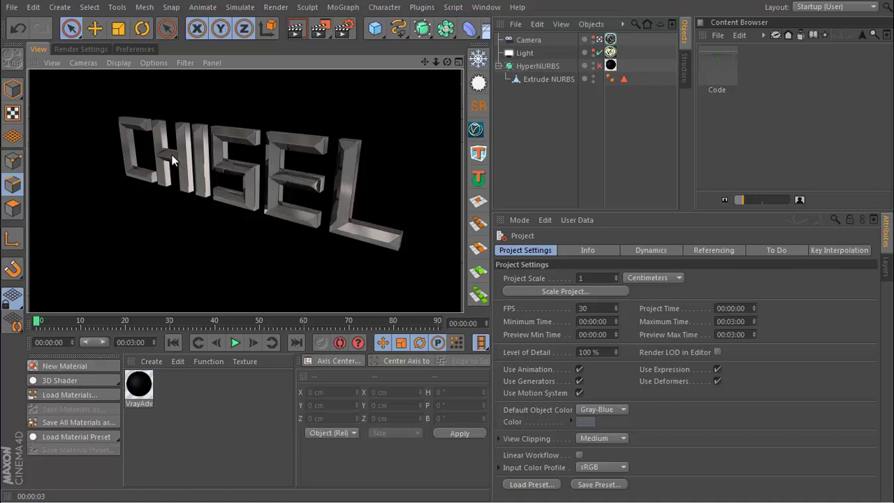
{"action": "scroll", "coordinate": [172, 150], "scroll_direction": "up", "scroll_amount": 2}
{"action": "scroll", "coordinate": [165, 171], "scroll_direction": "up", "scroll_amount": 5}
Render a side view of the CHISEL letters, then orbit back to the front
{"action": "mouse_move", "coordinate": [166, 171]}
{"action": "left_mouse_down", "text": "alt"}
{"action": "mouse_move", "coordinate": [377, 174]}
{"action": "mouse_move", "coordinate": [249, 190]}
{"action": "mouse_move", "coordinate": [386, 188]}
{"action": "mouse_move", "coordinate": [373, 211]}
{"action": "mouse_move", "coordinate": [391, 155]}
{"action": "mouse_move", "coordinate": [344, 225]}
{"action": "left_mouse_up", "text": "alt"}
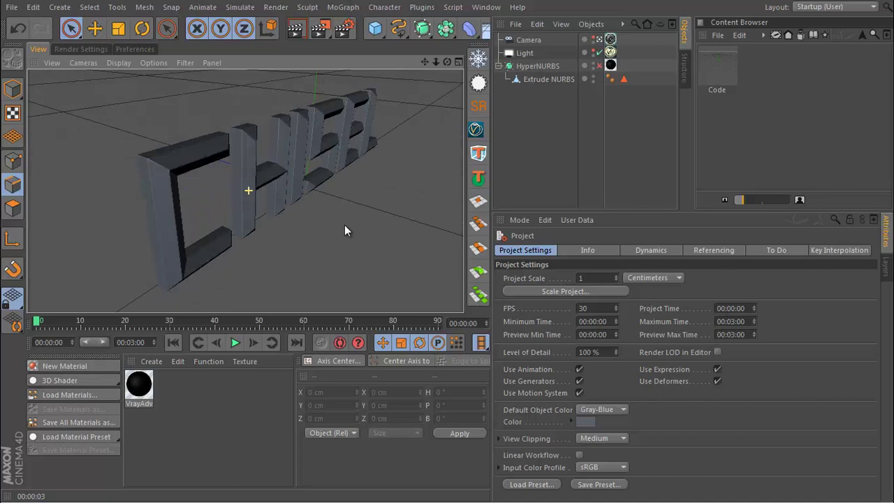
{"action": "scroll", "coordinate": [251, 181], "scroll_direction": "up", "scroll_amount": 5}
{"action": "mouse_move", "coordinate": [266, 187]}
{"action": "left_mouse_down", "text": "alt"}
{"action": "mouse_move", "coordinate": [279, 120]}
{"action": "mouse_move", "coordinate": [285, 175]}
{"action": "mouse_move", "coordinate": [305, 208]}
{"action": "mouse_move", "coordinate": [271, 206]}
{"action": "mouse_move", "coordinate": [235, 139]}
{"action": "mouse_move", "coordinate": [297, 199]}
{"action": "left_mouse_up", "text": "alt"}
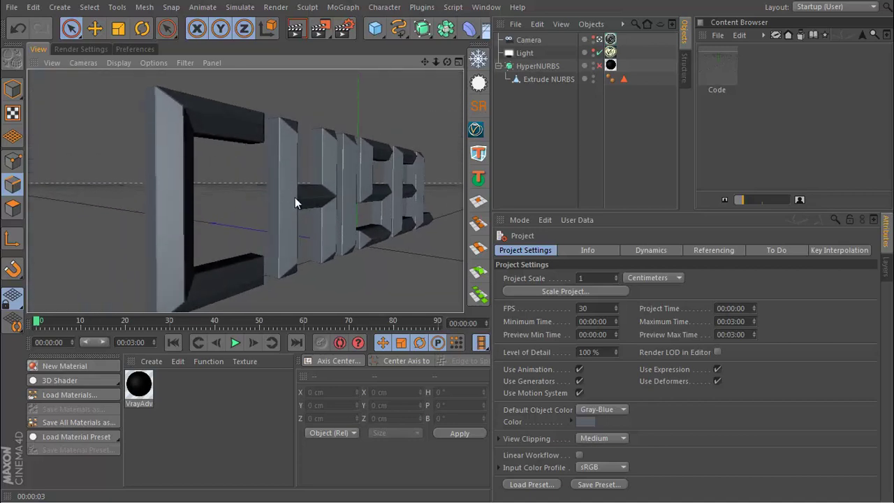
{"action": "left_click", "coordinate": [297, 32]}
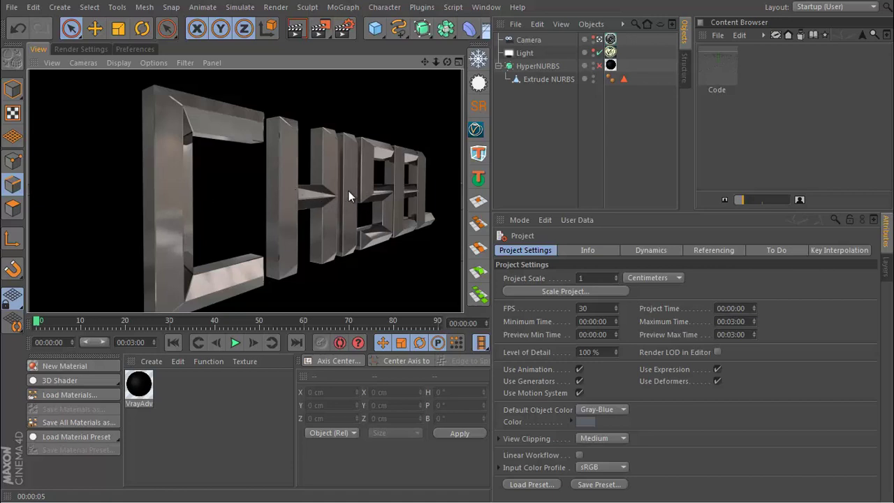
{"action": "mouse_move", "coordinate": [335, 197]}
{"action": "left_mouse_down", "text": "alt"}
{"action": "mouse_move", "coordinate": [310, 196]}
{"action": "mouse_move", "coordinate": [287, 213]}
{"action": "mouse_move", "coordinate": [276, 209]}
{"action": "mouse_move", "coordinate": [309, 196]}
{"action": "mouse_move", "coordinate": [206, 215]}
{"action": "mouse_move", "coordinate": [206, 231]}
{"action": "mouse_move", "coordinate": [313, 223]}
{"action": "mouse_move", "coordinate": [286, 196]}
{"action": "mouse_move", "coordinate": [219, 225]}
{"action": "mouse_move", "coordinate": [303, 214]}
{"action": "mouse_move", "coordinate": [242, 199]}
{"action": "left_mouse_up", "text": "alt"}
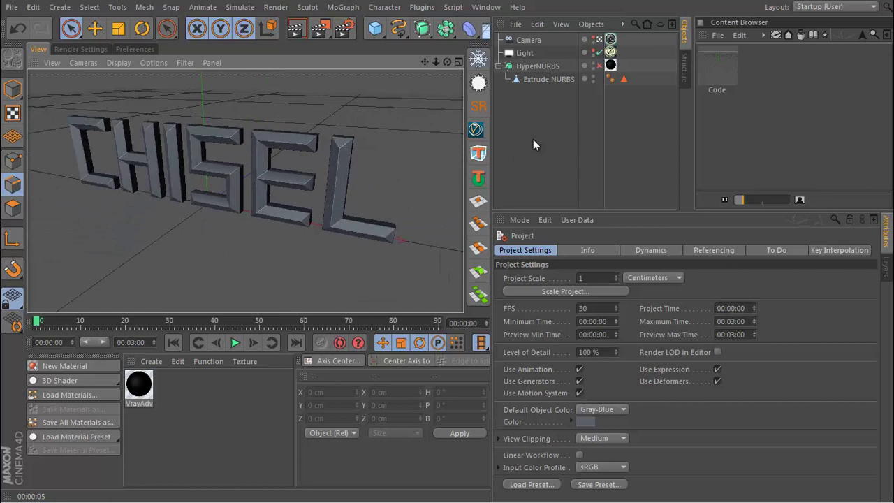
Hide the CHISEL model and add a Text spline reading 'S'
{"action": "left_click", "coordinate": [593, 64]}
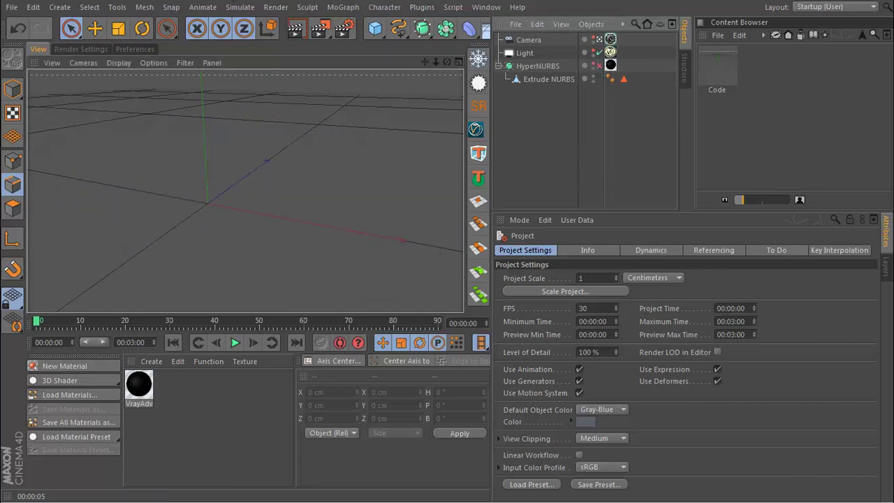
{"action": "left_click", "coordinate": [393, 29]}
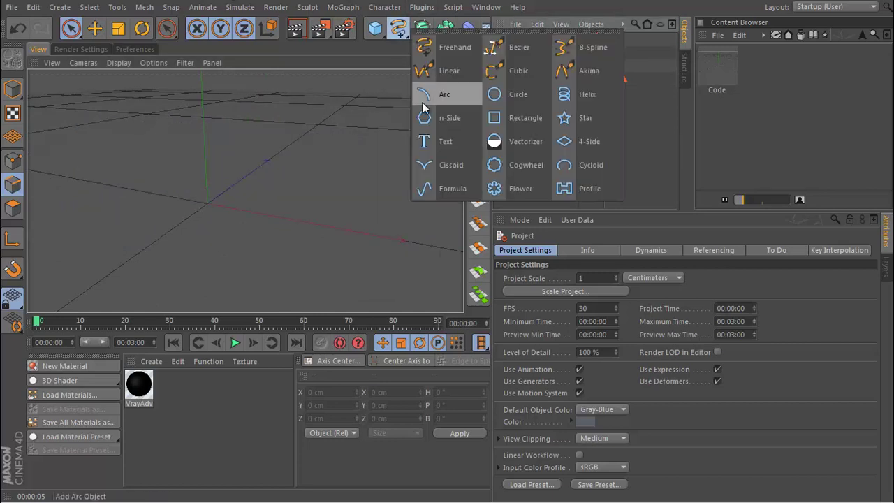
{"action": "left_click", "coordinate": [448, 147]}
{"action": "left_click", "coordinate": [578, 280]}
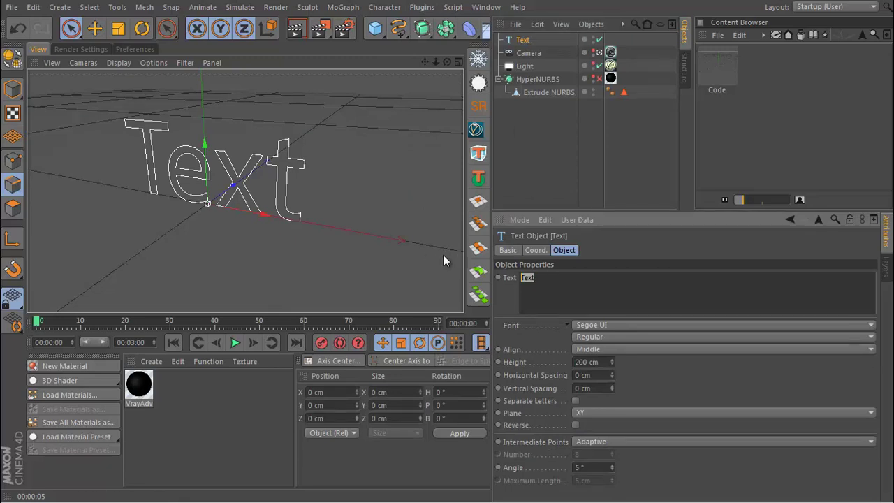
{"action": "type", "text": "S"}
{"action": "left_click", "coordinate": [531, 101]}
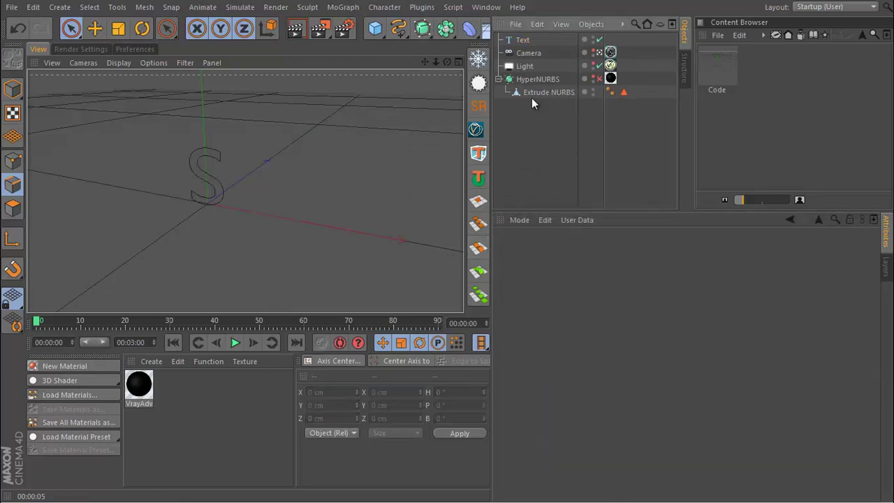
Reselect the text spline and highlight the S in its Text field
{"action": "left_click", "coordinate": [520, 40]}
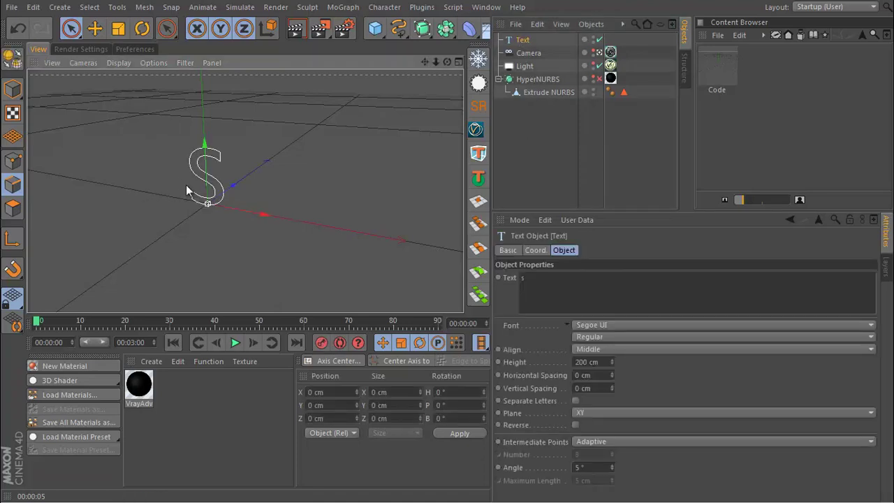
{"action": "scroll", "coordinate": [209, 189], "scroll_direction": "up", "scroll_amount": 3}
{"action": "scroll", "coordinate": [244, 202], "scroll_direction": "up", "scroll_amount": 3}
{"action": "scroll", "coordinate": [246, 237], "scroll_direction": "up", "scroll_amount": 2}
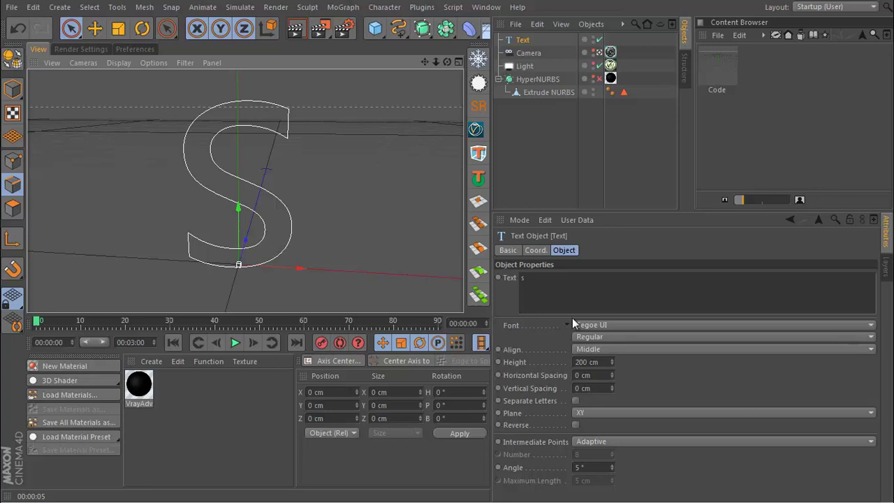
{"action": "double_click", "coordinate": [516, 298]}
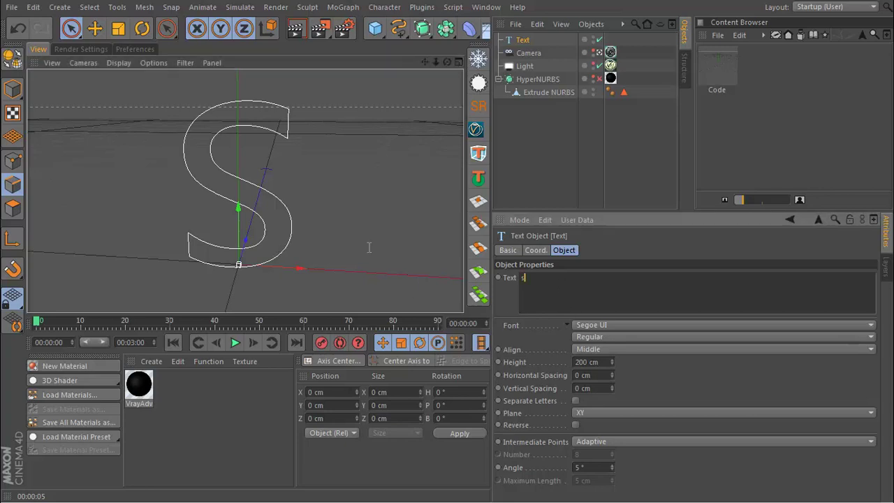
Open the S text's Font list and scroll to find BankGothic Md BT
{"action": "left_click", "coordinate": [599, 325]}
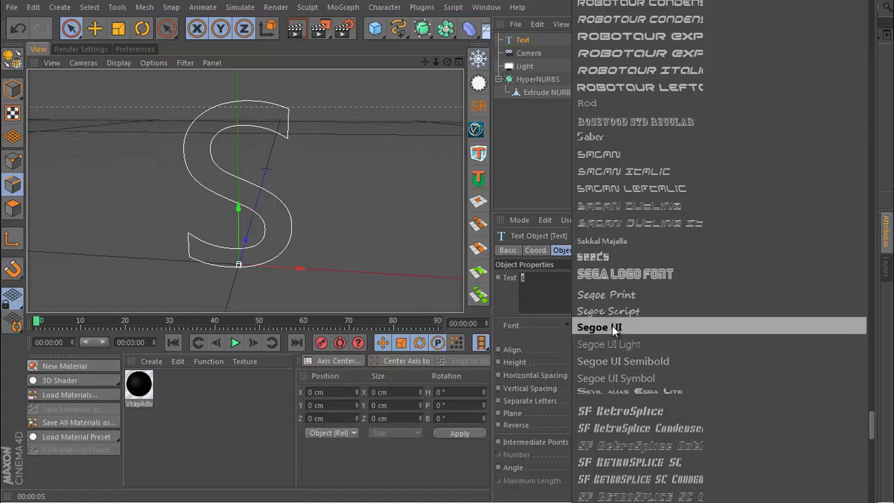
{"action": "scroll", "coordinate": [611, 325], "scroll_direction": "up", "scroll_amount": 2}
{"action": "scroll", "coordinate": [612, 326], "scroll_direction": "up", "scroll_amount": 5}
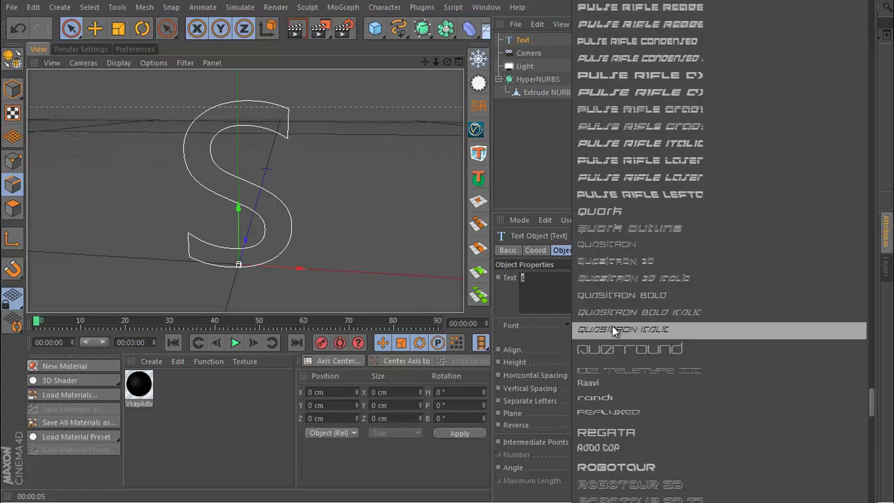
{"action": "scroll", "coordinate": [612, 326], "scroll_direction": "up", "scroll_amount": 5}
{"action": "scroll", "coordinate": [612, 326], "scroll_direction": "up", "scroll_amount": 1}
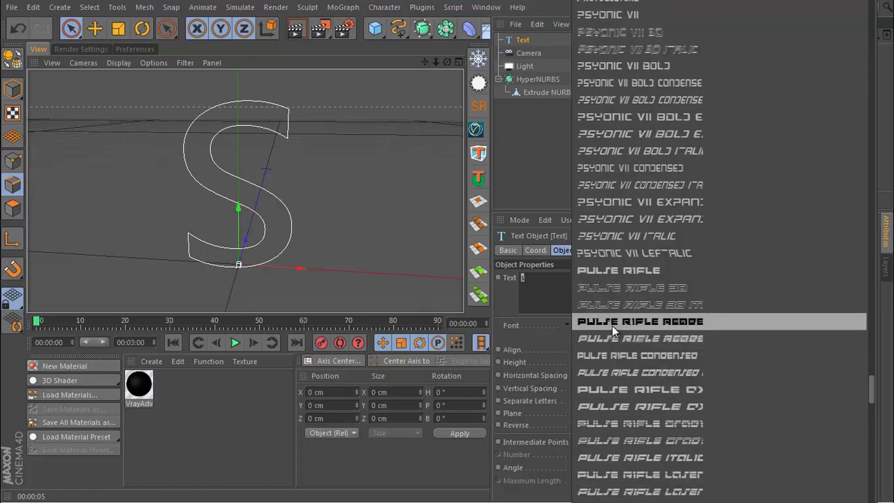
{"action": "scroll", "coordinate": [612, 325], "scroll_direction": "up", "scroll_amount": 5}
{"action": "scroll", "coordinate": [611, 325], "scroll_direction": "up", "scroll_amount": 2}
{"action": "scroll", "coordinate": [612, 325], "scroll_direction": "up", "scroll_amount": 6}
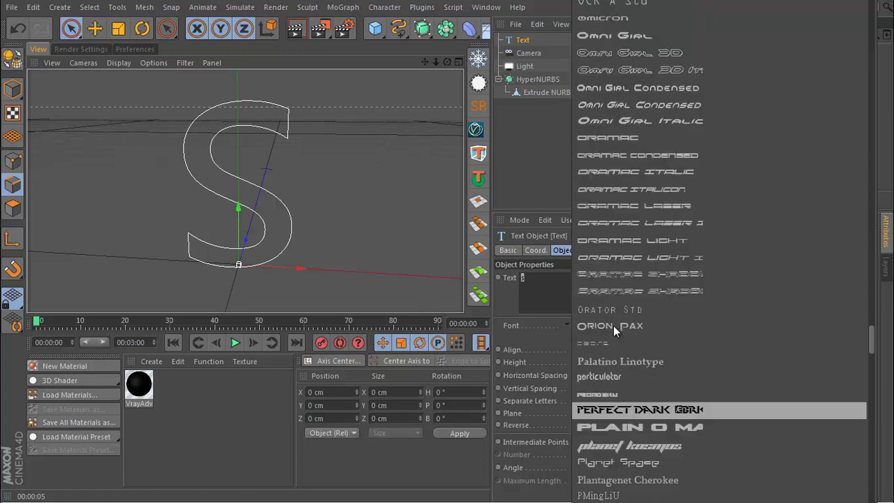
{"action": "scroll", "coordinate": [613, 325], "scroll_direction": "up", "scroll_amount": 6}
{"action": "scroll", "coordinate": [610, 318], "scroll_direction": "up", "scroll_amount": 6}
{"action": "scroll", "coordinate": [610, 318], "scroll_direction": "up", "scroll_amount": 5}
{"action": "scroll", "coordinate": [610, 318], "scroll_direction": "up", "scroll_amount": 6}
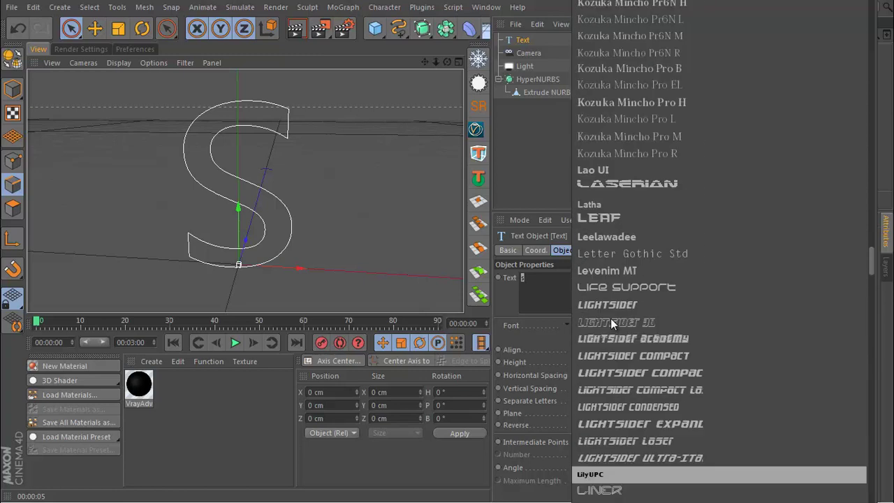
{"action": "scroll", "coordinate": [610, 318], "scroll_direction": "up", "scroll_amount": 5}
{"action": "scroll", "coordinate": [610, 318], "scroll_direction": "up", "scroll_amount": 6}
{"action": "scroll", "coordinate": [610, 318], "scroll_direction": "up", "scroll_amount": 5}
{"action": "scroll", "coordinate": [610, 317], "scroll_direction": "up", "scroll_amount": 5}
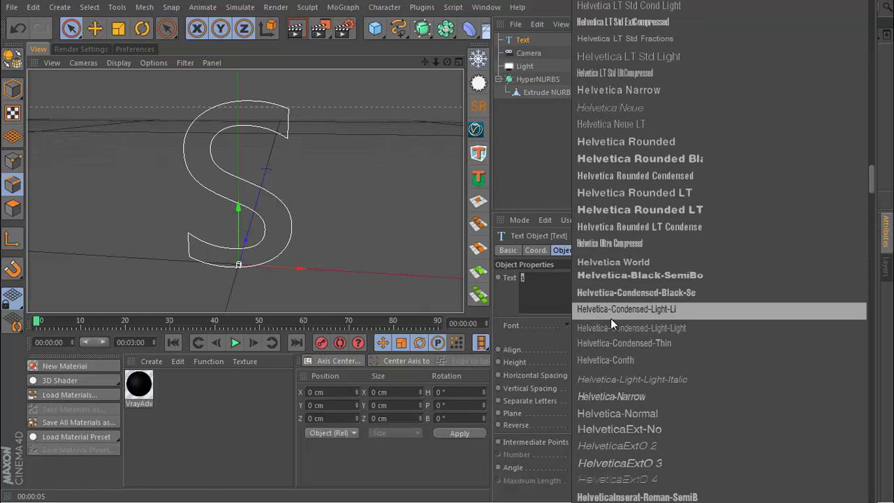
{"action": "scroll", "coordinate": [610, 317], "scroll_direction": "up", "scroll_amount": 5}
{"action": "scroll", "coordinate": [610, 321], "scroll_direction": "up", "scroll_amount": 6}
{"action": "scroll", "coordinate": [610, 321], "scroll_direction": "up", "scroll_amount": 5}
{"action": "scroll", "coordinate": [610, 321], "scroll_direction": "up", "scroll_amount": 5}
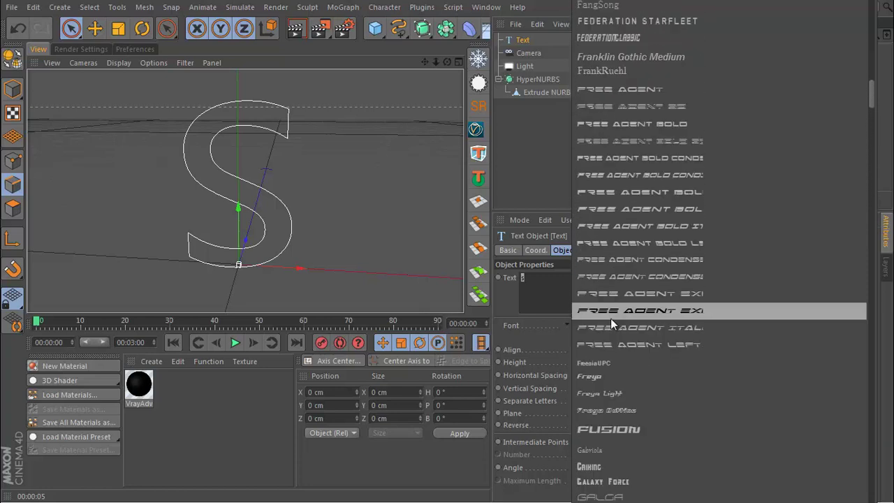
{"action": "scroll", "coordinate": [610, 321], "scroll_direction": "up", "scroll_amount": 2}
{"action": "scroll", "coordinate": [610, 318], "scroll_direction": "up", "scroll_amount": 5}
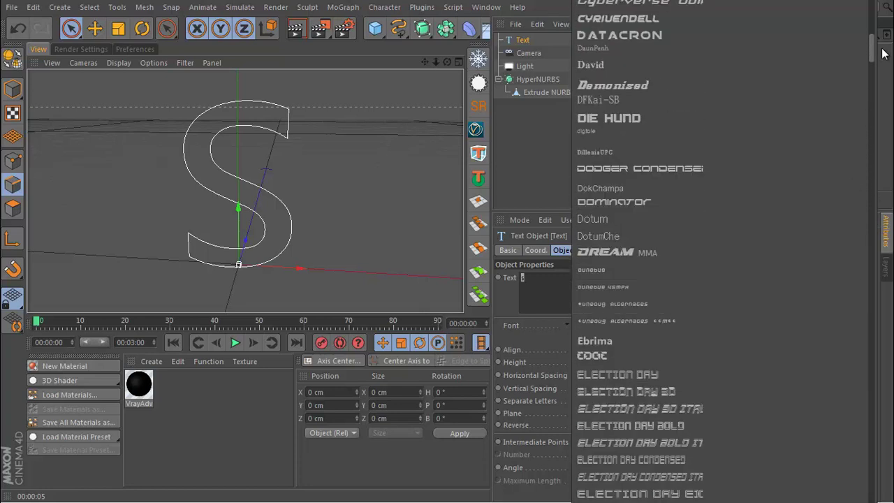
{"action": "scroll", "coordinate": [748, 280], "scroll_direction": "up", "scroll_amount": 5}
{"action": "scroll", "coordinate": [748, 280], "scroll_direction": "up", "scroll_amount": 5}
{"action": "scroll", "coordinate": [748, 280], "scroll_direction": "up", "scroll_amount": 3}
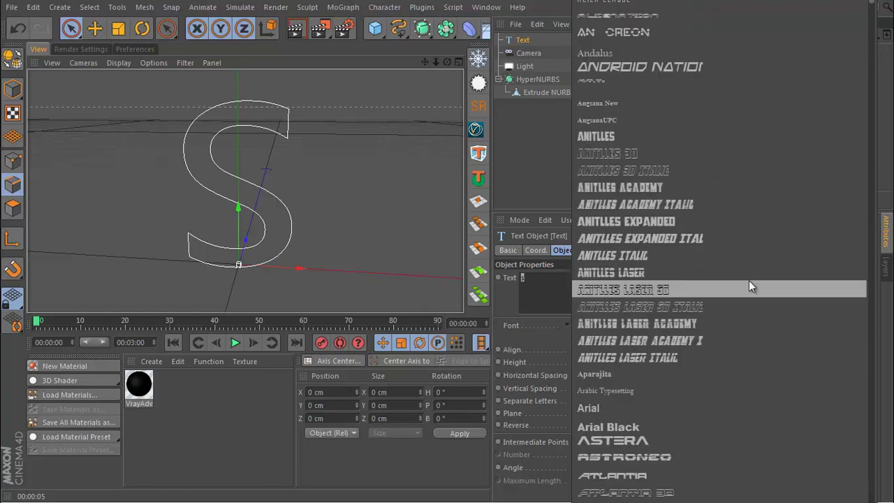
{"action": "scroll", "coordinate": [748, 280], "scroll_direction": "up", "scroll_amount": 3}
{"action": "scroll", "coordinate": [748, 280], "scroll_direction": "down", "scroll_amount": 5}
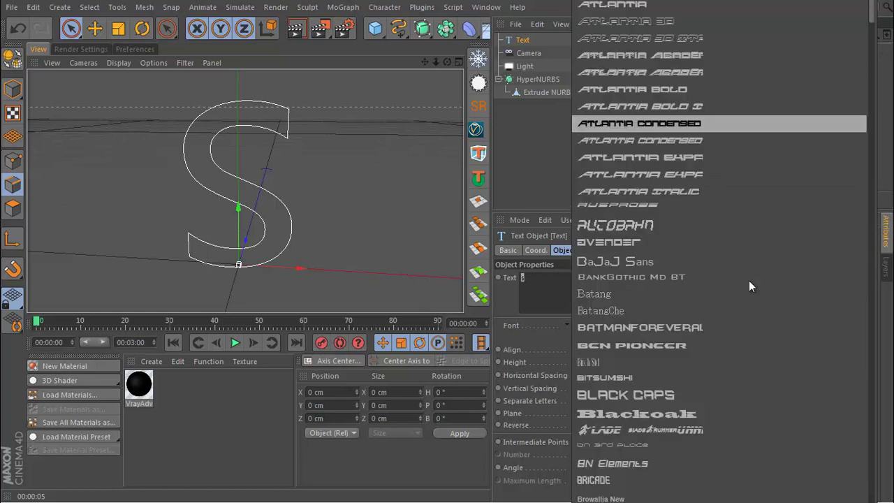
{"action": "scroll", "coordinate": [722, 335], "scroll_direction": "down", "scroll_amount": 2}
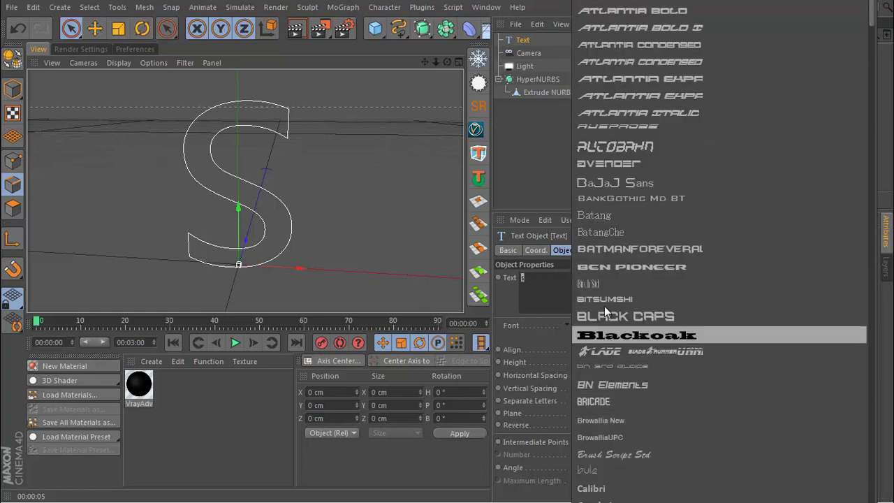
Apply BankGothic Md BT to the S and place it inside a new Extrude NURBS
{"action": "left_click", "coordinate": [605, 199]}
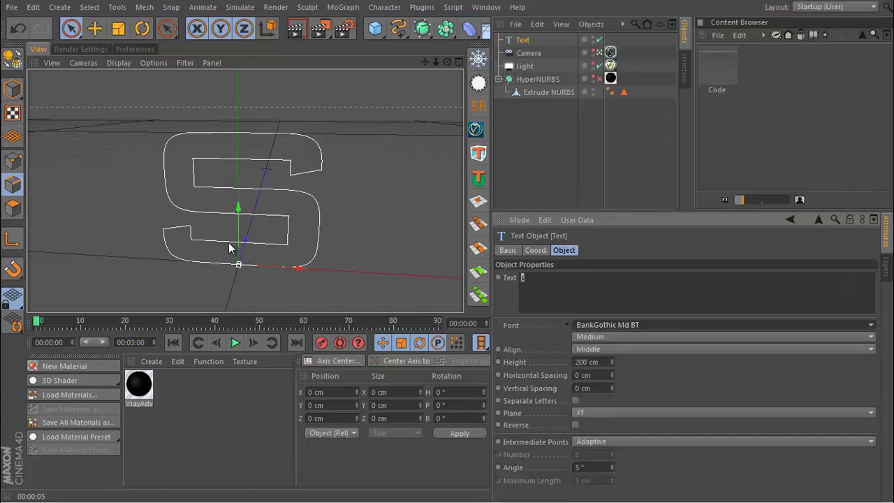
{"action": "left_click_drag", "start_coordinate": [297, 169], "coordinate": [296, 200], "text": "alt"}
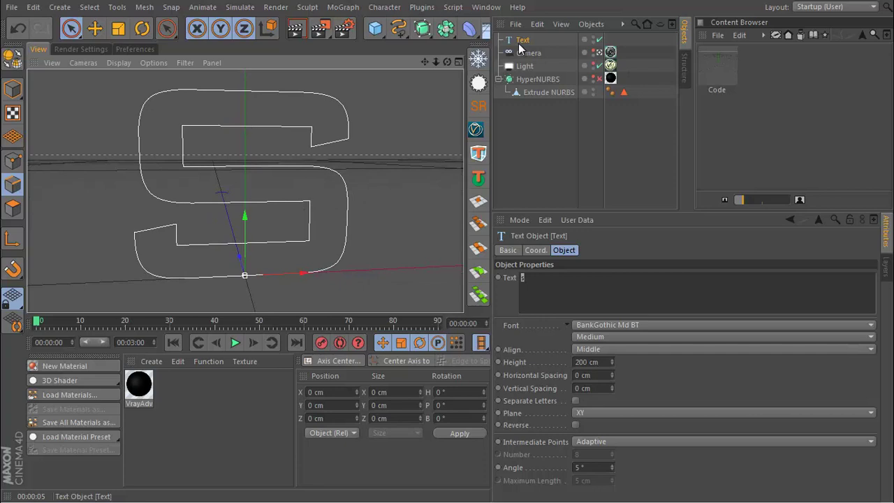
{"action": "left_click_drag", "start_coordinate": [422, 29], "coordinate": [540, 47]}
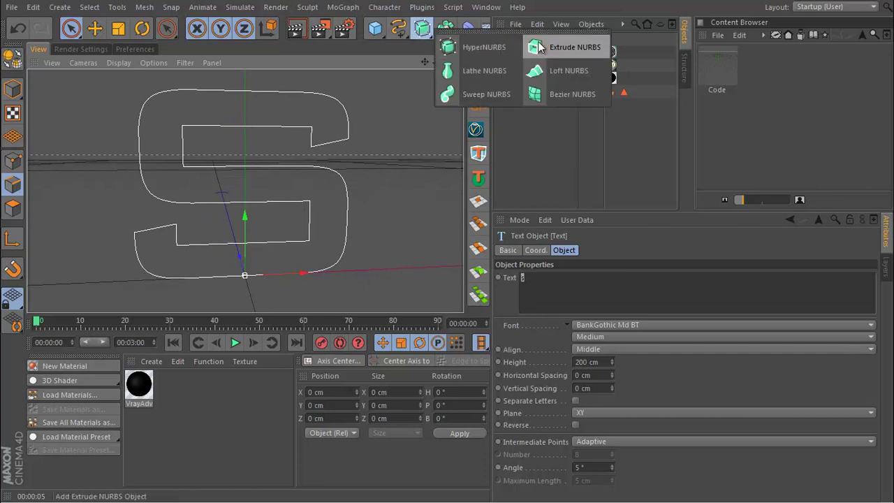
{"action": "left_click", "coordinate": [538, 47]}
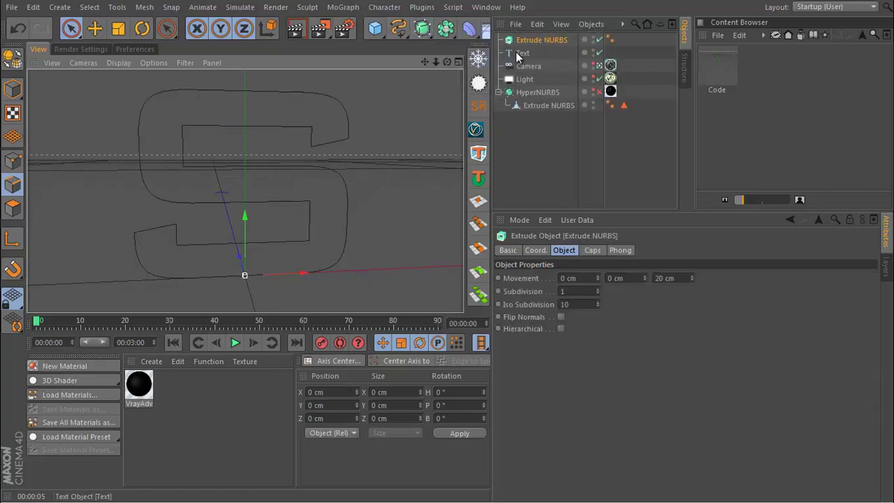
{"action": "left_click_drag", "start_coordinate": [517, 56], "coordinate": [538, 42]}
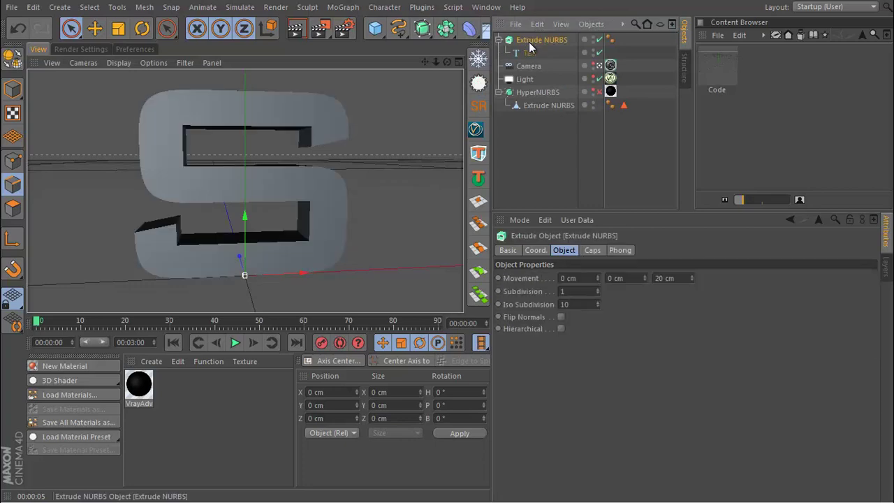
Set the extrusion depth to 0 so the S is flat
{"action": "left_click_drag", "start_coordinate": [203, 199], "coordinate": [164, 249], "text": "alt"}
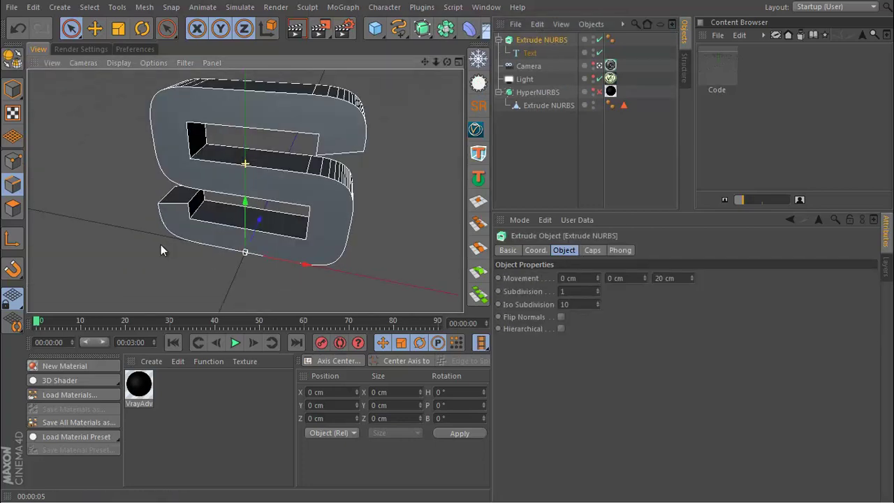
{"action": "left_click", "coordinate": [686, 277]}
{"action": "type", "text": "0"}
{"action": "key", "text": "Return"}
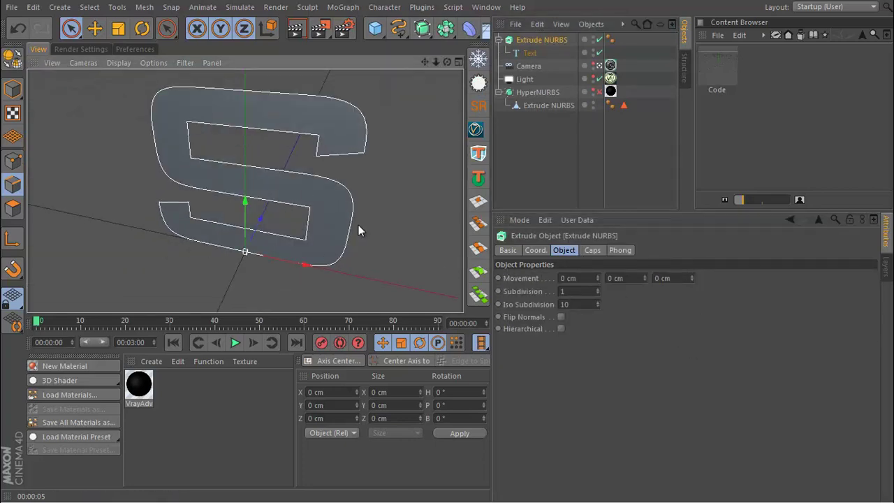
{"action": "mouse_move", "coordinate": [358, 225]}
{"action": "left_mouse_down", "text": "alt"}
{"action": "mouse_move", "coordinate": [60, 153]}
{"action": "mouse_move", "coordinate": [401, 284]}
{"action": "mouse_move", "coordinate": [210, 248]}
{"action": "mouse_move", "coordinate": [455, 171]}
{"action": "mouse_move", "coordinate": [246, 156]}
{"action": "mouse_move", "coordinate": [202, 200]}
{"action": "mouse_move", "coordinate": [238, 209]}
{"action": "left_mouse_up", "text": "alt"}
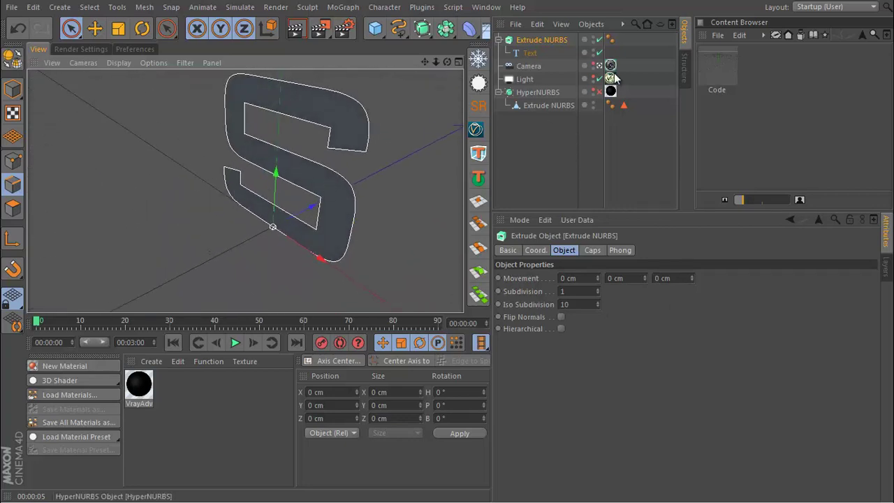
Make the flat S editable (C) and frame it in a maximized front view
{"action": "key", "text": "c"}
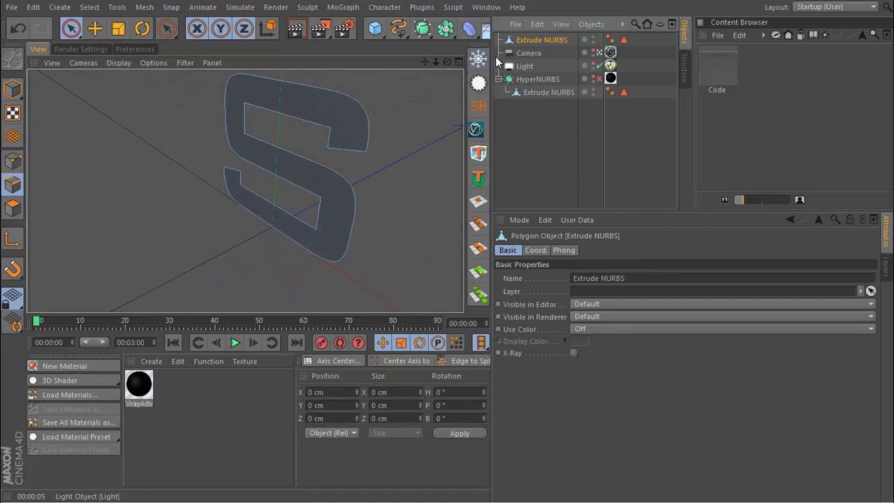
{"action": "mouse_move", "coordinate": [263, 186]}
{"action": "left_mouse_down", "text": "alt"}
{"action": "mouse_move", "coordinate": [393, 163]}
{"action": "mouse_move", "coordinate": [313, 227]}
{"action": "mouse_move", "coordinate": [345, 170]}
{"action": "left_mouse_up", "text": "alt"}
{"action": "left_click", "coordinate": [458, 62]}
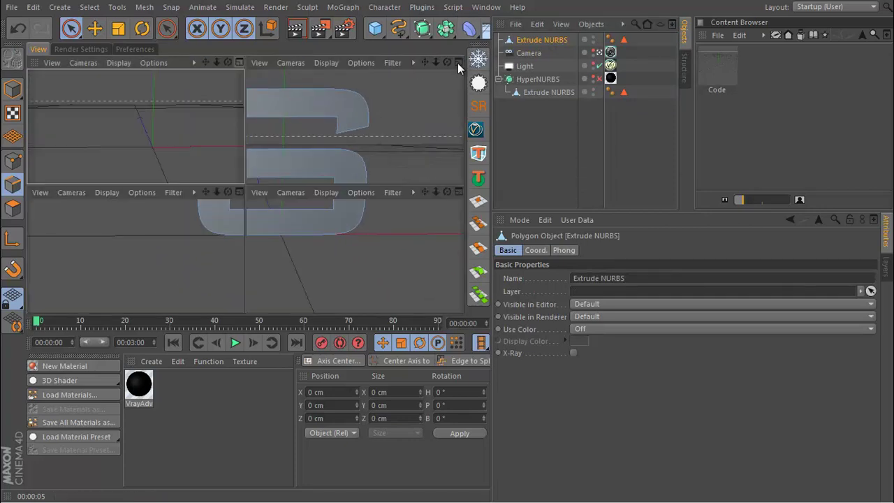
{"action": "left_click", "coordinate": [458, 192]}
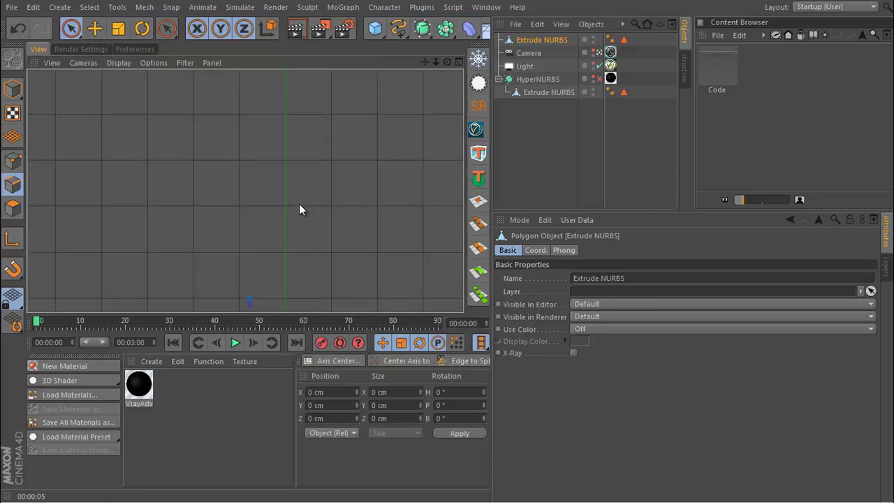
{"action": "key", "text": "h"}
{"action": "scroll", "coordinate": [263, 195], "scroll_direction": "down", "scroll_amount": 1}
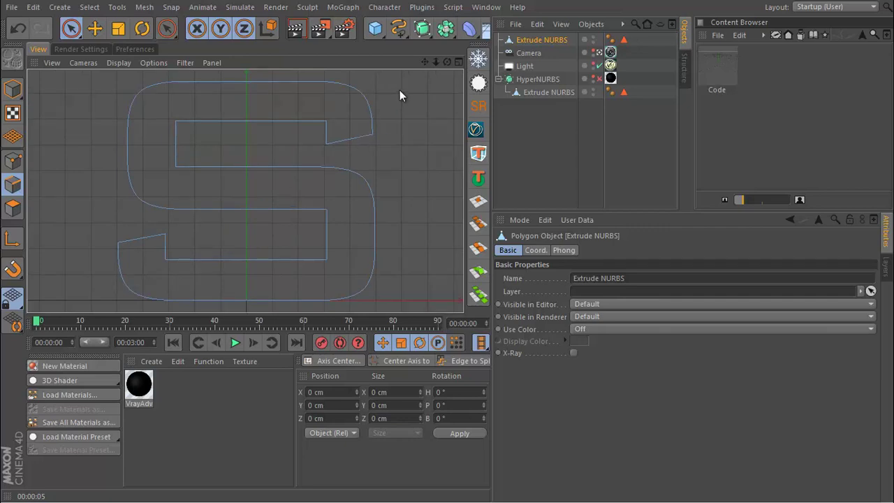
Show the beveled HyperNURBS reference letters and select their Extrude NURBS
{"action": "left_click", "coordinate": [593, 90]}
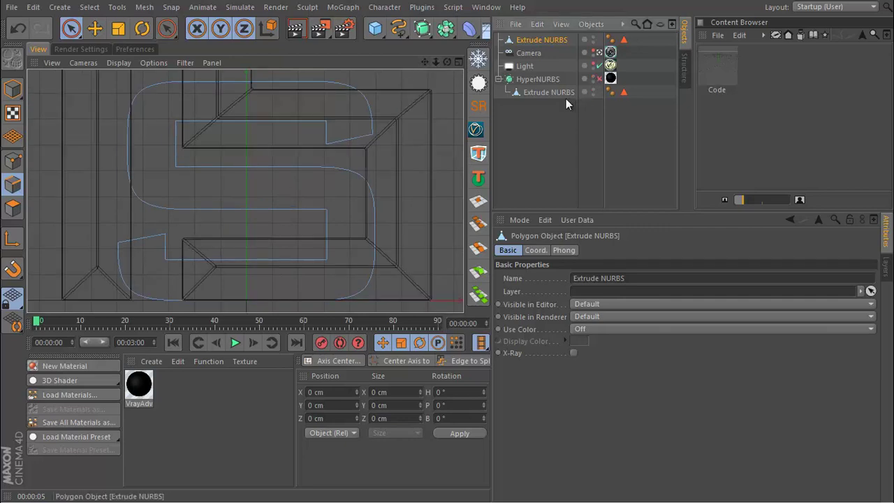
{"action": "left_click", "coordinate": [562, 94]}
{"action": "scroll", "coordinate": [210, 210], "scroll_direction": "up", "scroll_amount": 3}
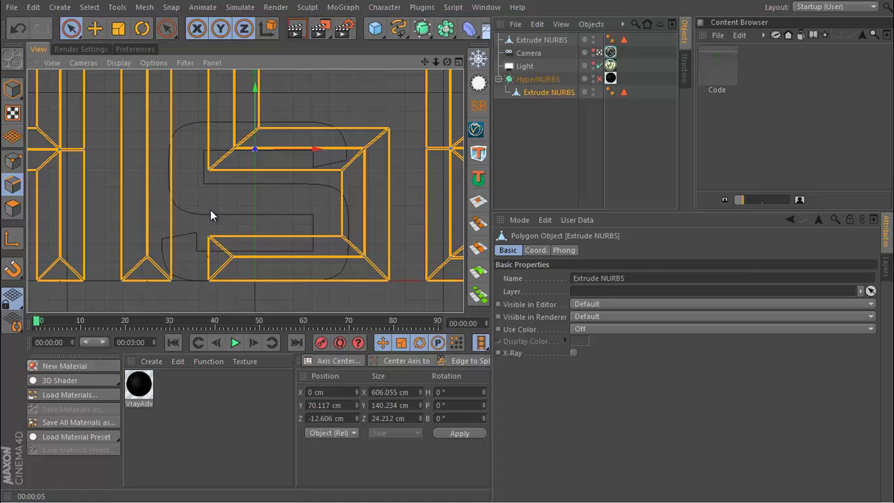
{"action": "scroll", "coordinate": [246, 202], "scroll_direction": "up", "scroll_amount": 2}
{"action": "scroll", "coordinate": [238, 195], "scroll_direction": "down", "scroll_amount": 2}
{"action": "scroll", "coordinate": [294, 143], "scroll_direction": "up", "scroll_amount": 1}
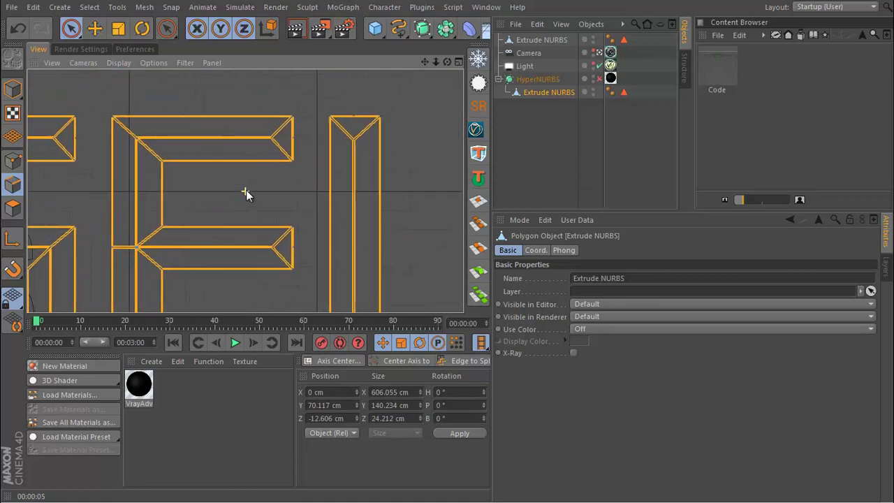
{"action": "scroll", "coordinate": [246, 190], "scroll_direction": "up", "scroll_amount": 1}
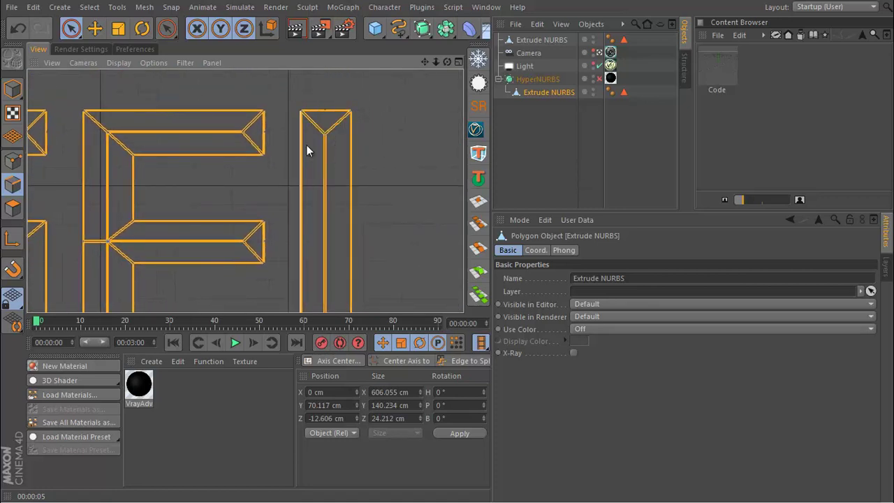
Pan and zoom over the reference letters to inspect their bevels against the S
{"action": "middle_click_drag", "start_coordinate": [306, 145], "coordinate": [295, 99]}
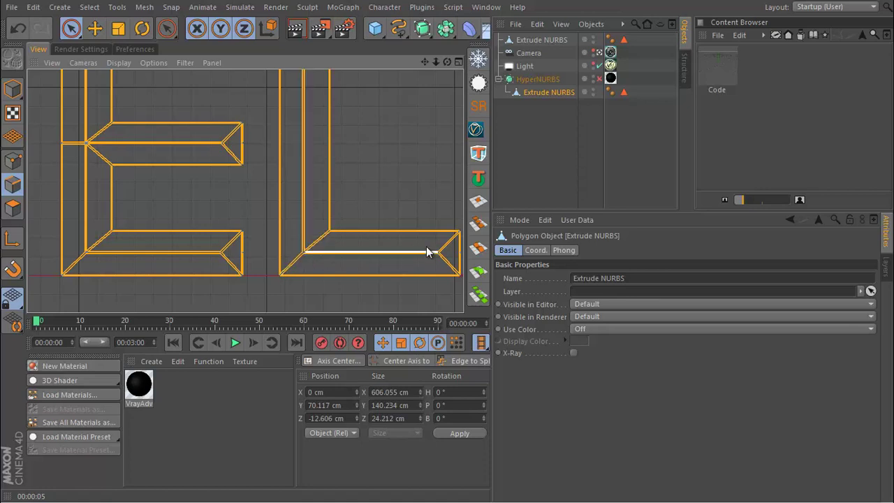
{"action": "scroll", "coordinate": [426, 247], "scroll_direction": "down", "scroll_amount": 2}
{"action": "scroll", "coordinate": [263, 119], "scroll_direction": "up", "scroll_amount": 2}
{"action": "scroll", "coordinate": [148, 213], "scroll_direction": "up", "scroll_amount": 2}
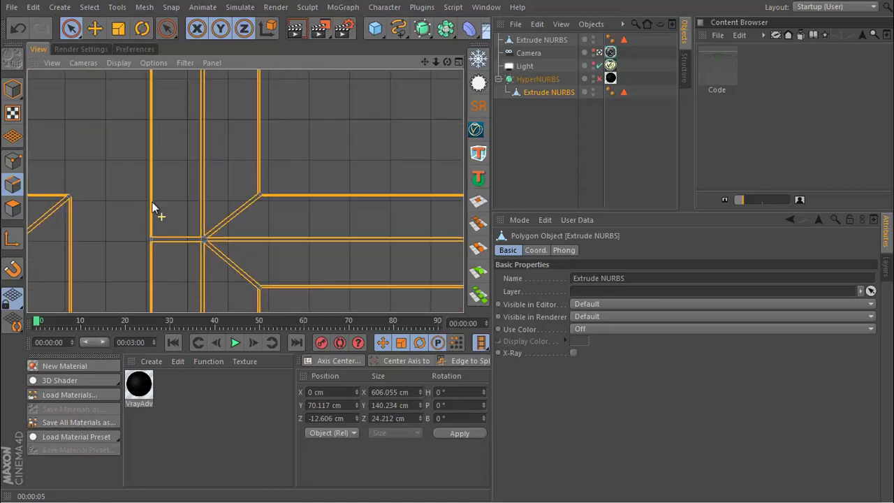
{"action": "scroll", "coordinate": [152, 202], "scroll_direction": "down", "scroll_amount": 3}
{"action": "scroll", "coordinate": [342, 171], "scroll_direction": "up", "scroll_amount": 2}
{"action": "scroll", "coordinate": [329, 177], "scroll_direction": "down", "scroll_amount": 1}
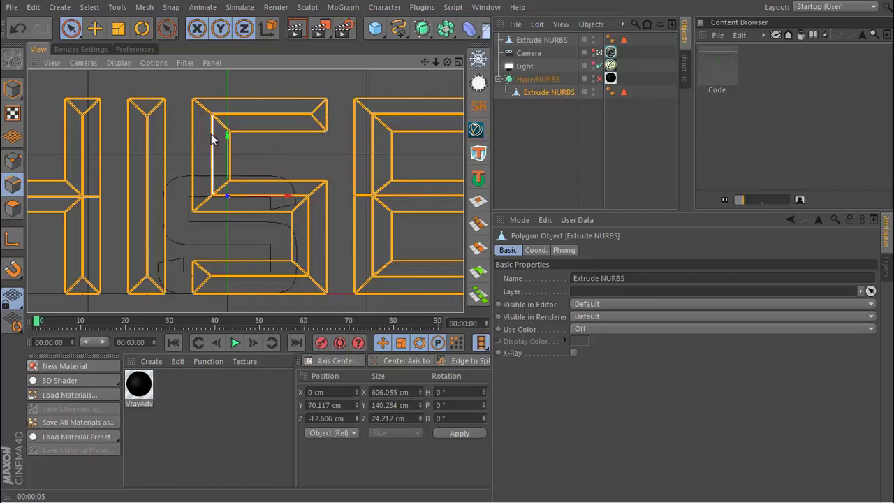
{"action": "scroll", "coordinate": [214, 136], "scroll_direction": "up", "scroll_amount": 2}
{"action": "scroll", "coordinate": [264, 105], "scroll_direction": "up", "scroll_amount": 1}
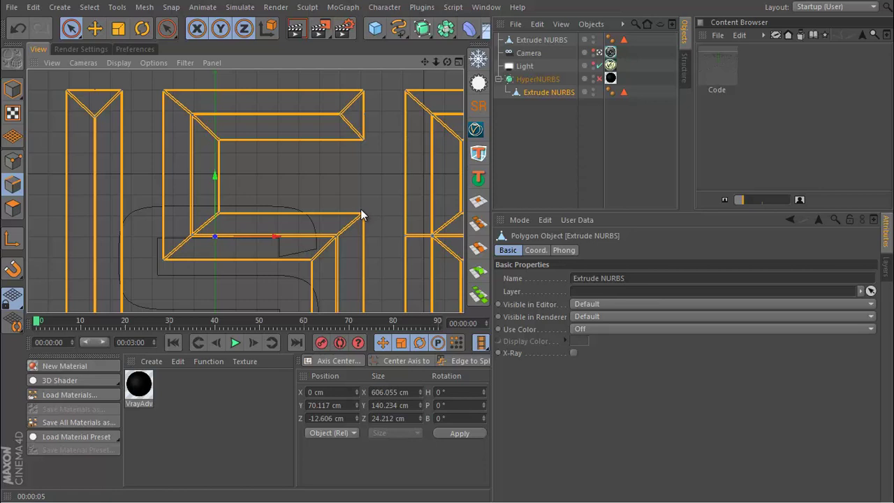
{"action": "mouse_move", "coordinate": [360, 214]}
{"action": "middle_mouse_down", "text": "alt"}
{"action": "mouse_move", "coordinate": [195, 205]}
{"action": "mouse_move", "coordinate": [175, 257]}
{"action": "middle_mouse_up", "text": "alt"}
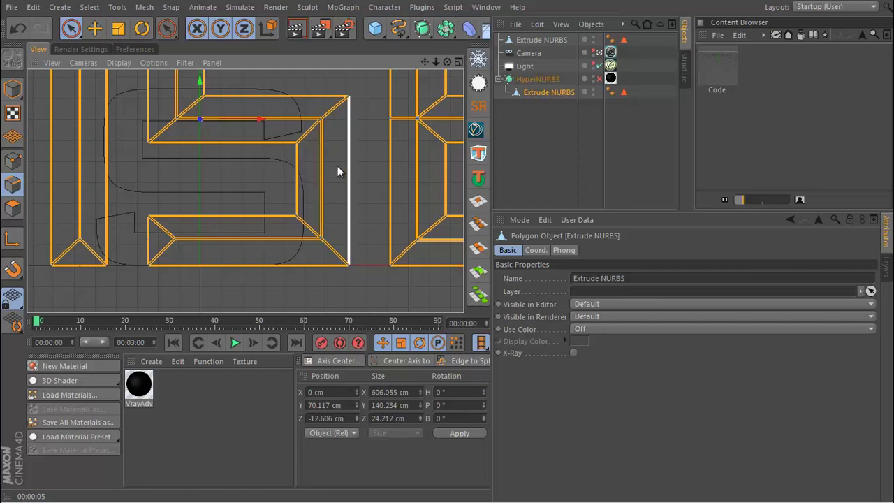
Hide the reference letters, select the flat S and enter Polygon mode
{"action": "left_click", "coordinate": [594, 78]}
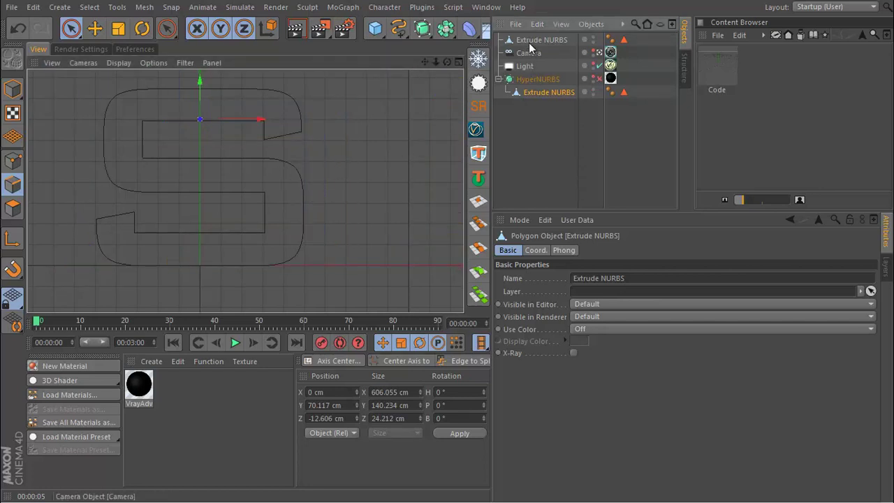
{"action": "left_click", "coordinate": [529, 42]}
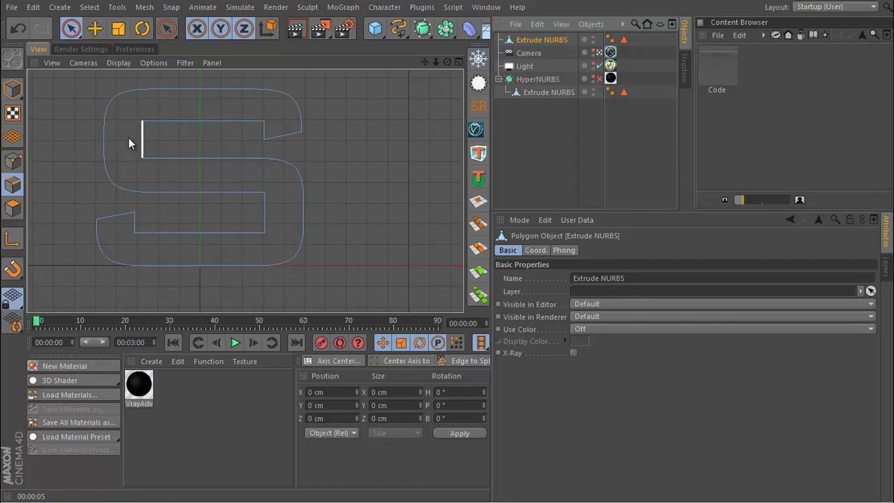
{"action": "middle_click_drag", "start_coordinate": [128, 138], "coordinate": [145, 139], "text": "alt"}
{"action": "left_click", "coordinate": [18, 207]}
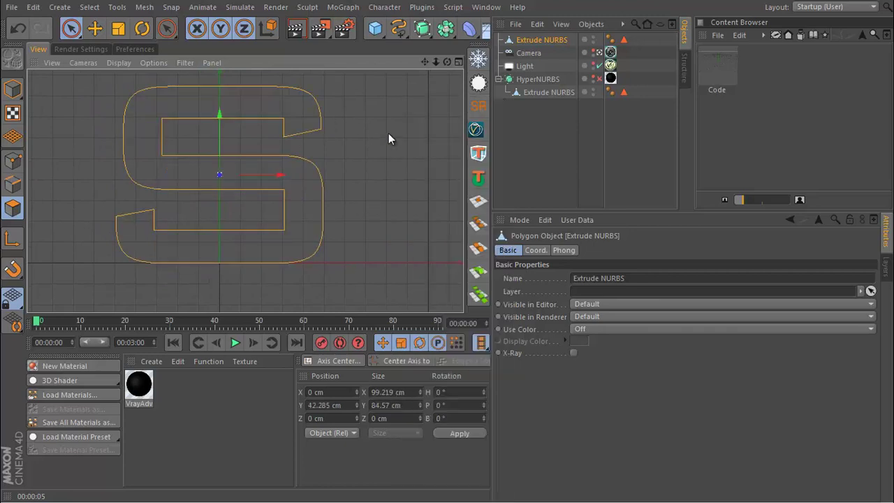
Activate the Knife tool with Restrict to Selection and Visible Only unchecked
{"action": "right_click", "coordinate": [316, 103]}
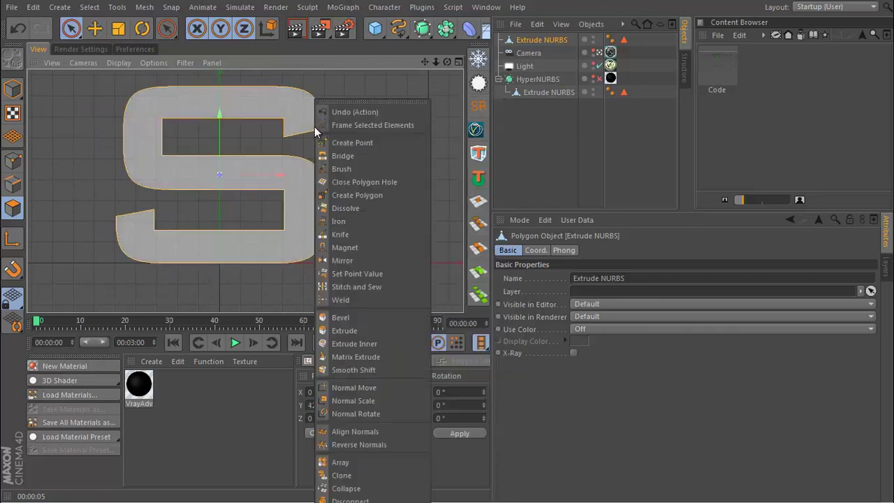
{"action": "left_click", "coordinate": [343, 230]}
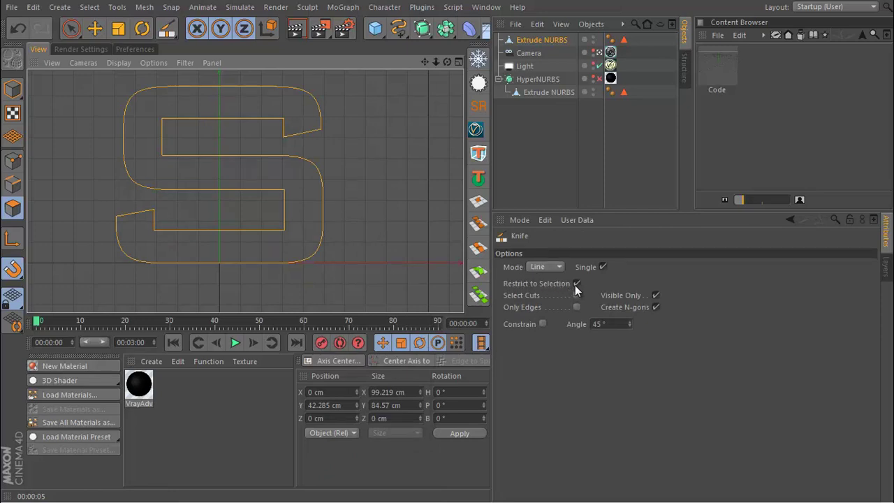
{"action": "left_click", "coordinate": [576, 284]}
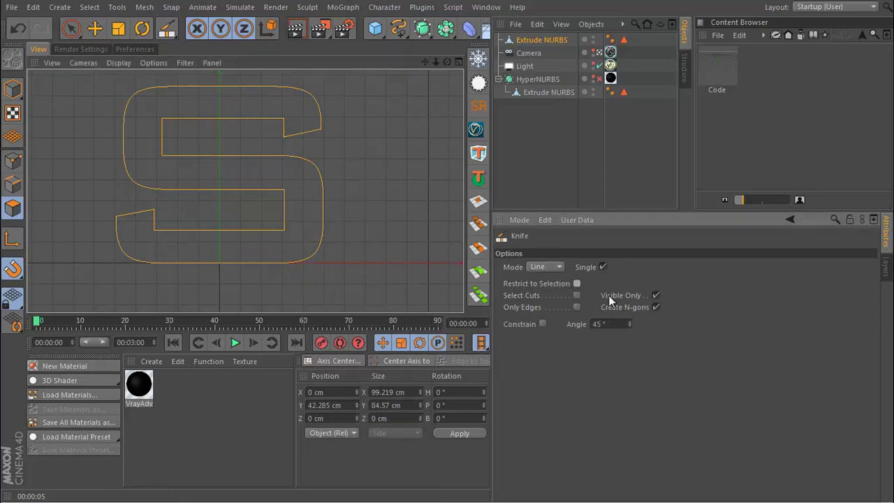
{"action": "left_click", "coordinate": [655, 296]}
Cut diagonals from the S's left and right inner corners out to its outer curves
{"action": "scroll", "coordinate": [279, 261], "scroll_direction": "up", "scroll_amount": 2}
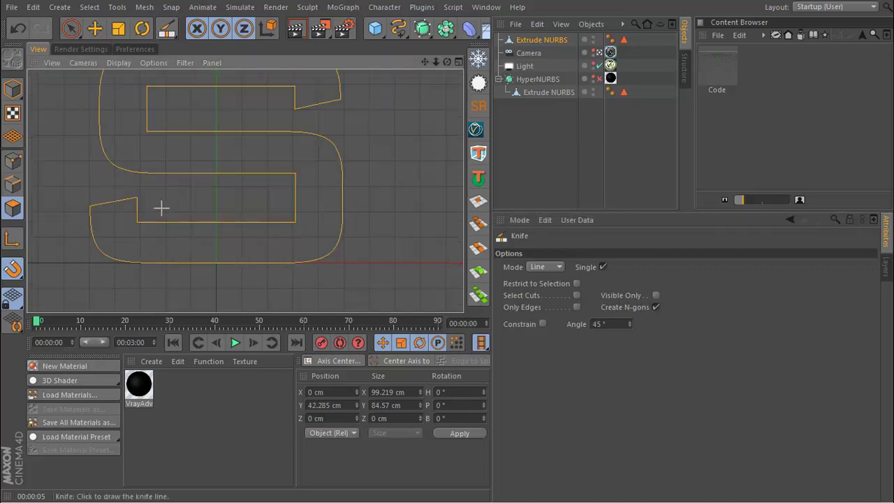
{"action": "middle_click_drag", "start_coordinate": [160, 208], "coordinate": [174, 245], "text": "alt"}
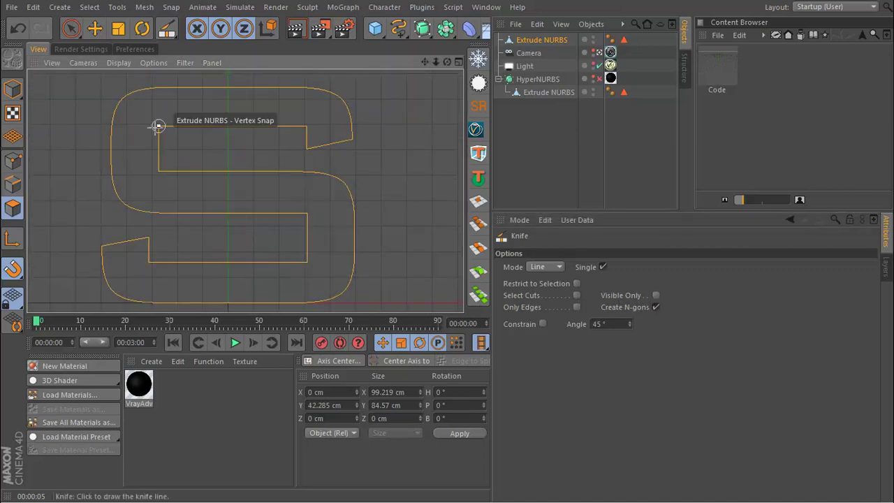
{"action": "left_click_drag", "start_coordinate": [158, 126], "coordinate": [127, 94]}
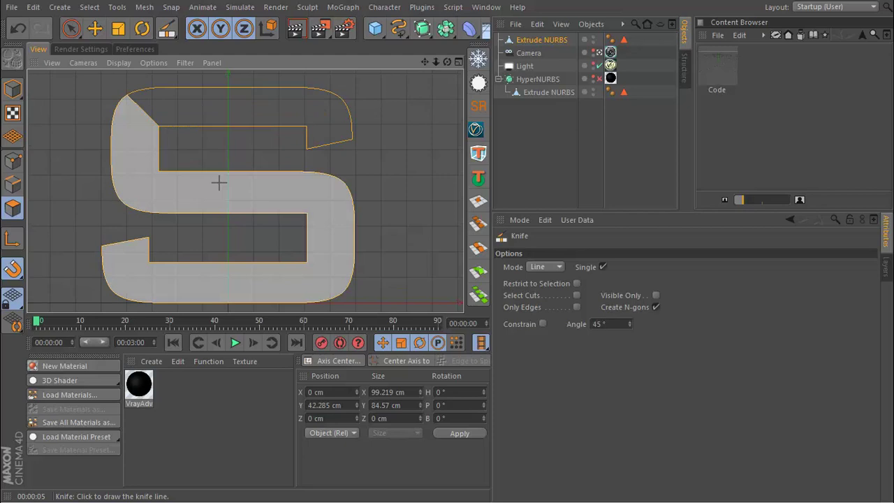
{"action": "left_click_drag", "start_coordinate": [158, 170], "coordinate": [124, 203]}
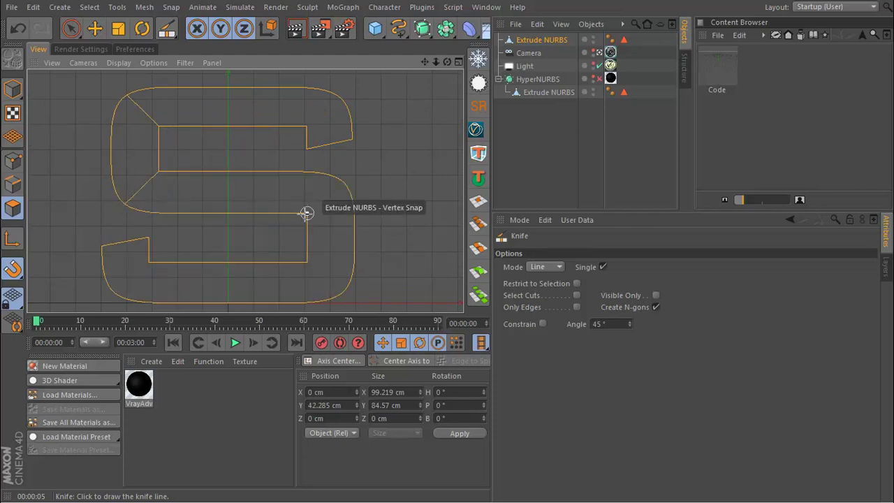
{"action": "left_click_drag", "start_coordinate": [307, 213], "coordinate": [340, 181]}
{"action": "middle_click_drag", "start_coordinate": [299, 272], "coordinate": [283, 217], "text": "alt"}
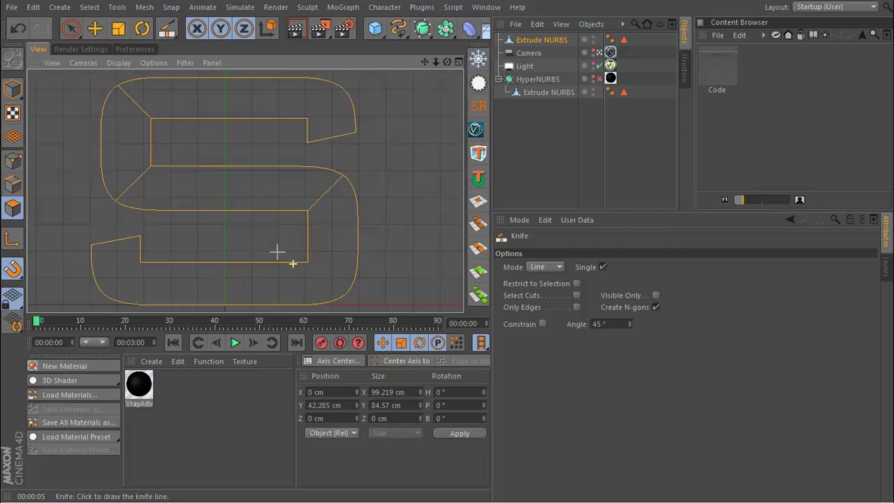
{"action": "left_click_drag", "start_coordinate": [284, 217], "coordinate": [309, 247]}
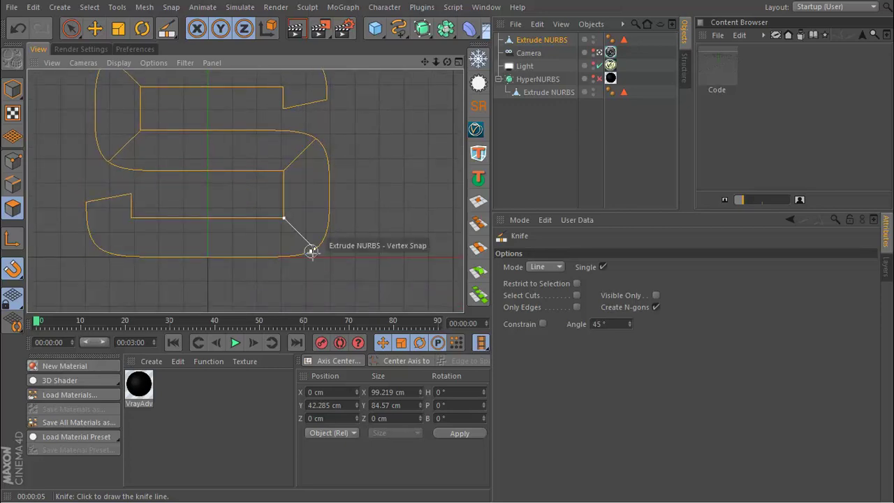
{"action": "left_click_drag", "start_coordinate": [131, 217], "coordinate": [100, 250]}
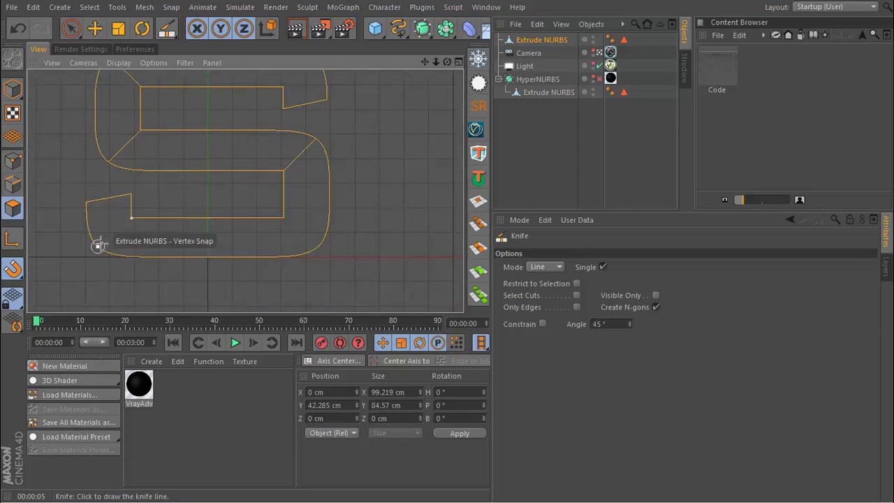
{"action": "middle_click_drag", "start_coordinate": [188, 123], "coordinate": [179, 187], "text": "alt"}
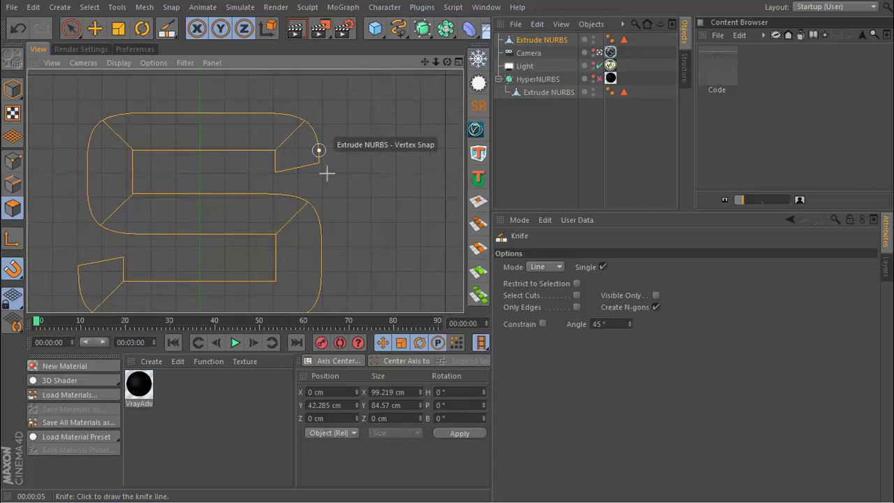
{"action": "mouse_move", "coordinate": [184, 236]}
{"action": "middle_mouse_down", "text": "alt"}
{"action": "mouse_move", "coordinate": [203, 166]}
{"action": "mouse_move", "coordinate": [212, 194]}
{"action": "middle_mouse_up", "text": "alt"}
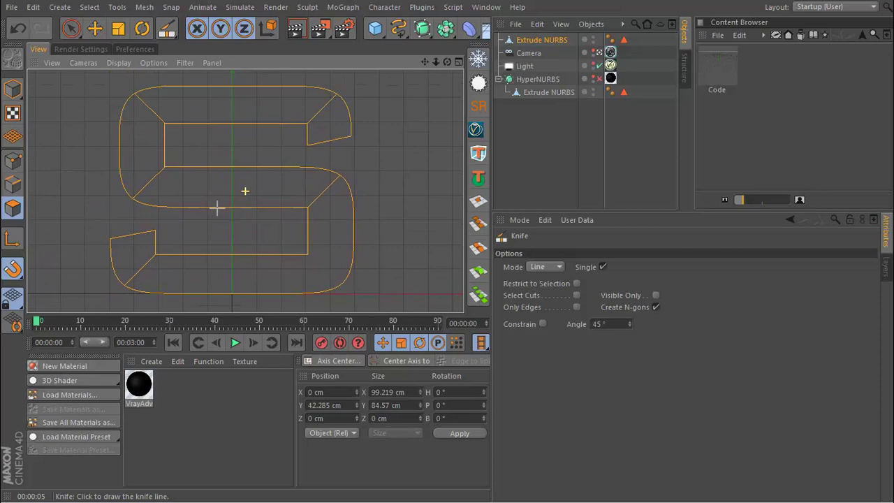
Cut inset edges from the middle bar's inner corners across to the upper-left corner
{"action": "left_click_drag", "start_coordinate": [191, 180], "coordinate": [324, 180]}
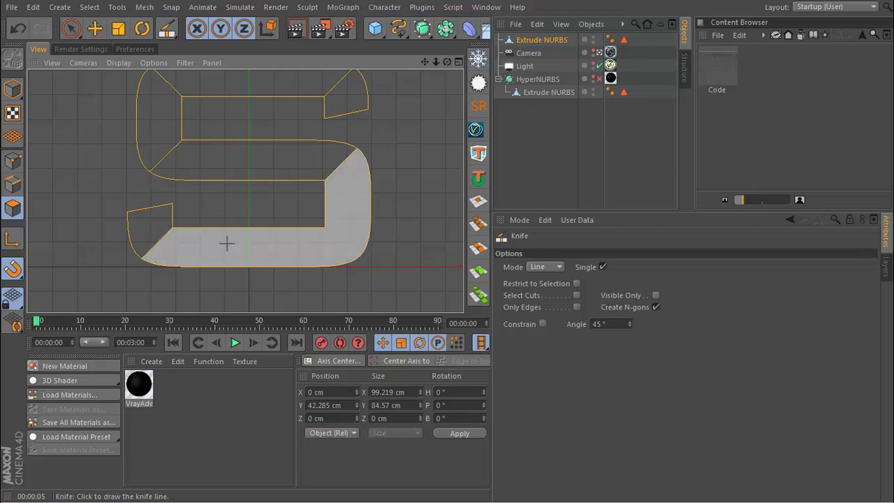
{"action": "left_click_drag", "start_coordinate": [325, 225], "coordinate": [279, 187]}
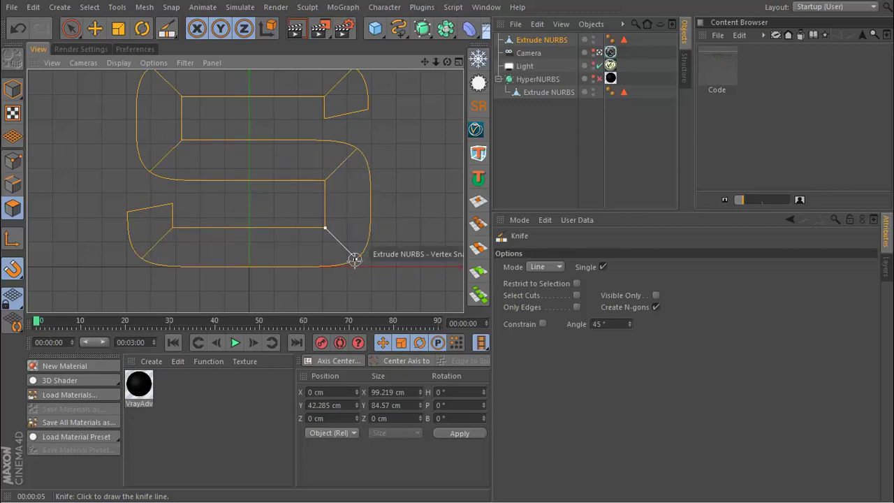
{"action": "scroll", "coordinate": [249, 178], "scroll_direction": "down", "scroll_amount": 2}
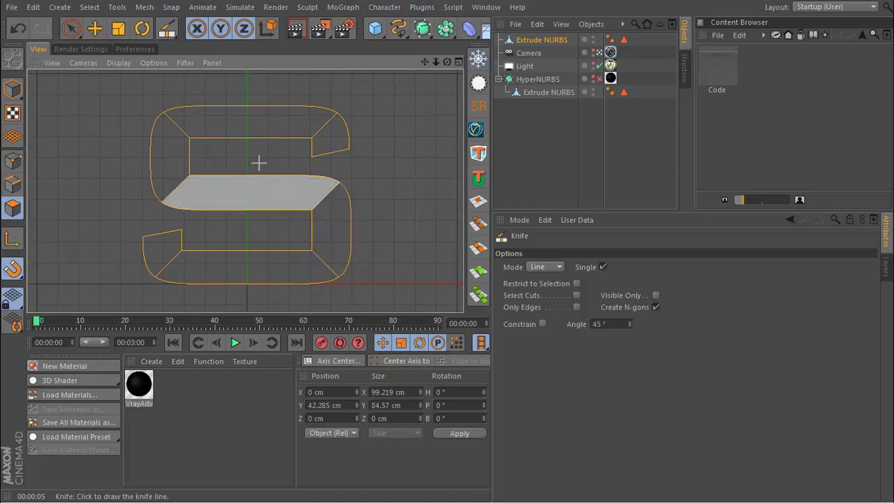
{"action": "scroll", "coordinate": [258, 163], "scroll_direction": "up", "scroll_amount": 2}
{"action": "scroll", "coordinate": [331, 127], "scroll_direction": "up", "scroll_amount": 2}
{"action": "middle_click_drag", "start_coordinate": [230, 156], "coordinate": [279, 221], "text": "alt"}
{"action": "mouse_move", "coordinate": [357, 246]}
{"action": "left_mouse_down"}
{"action": "mouse_move", "coordinate": [387, 236]}
{"action": "mouse_move", "coordinate": [377, 193]}
{"action": "mouse_move", "coordinate": [133, 194]}
{"action": "left_mouse_up"}
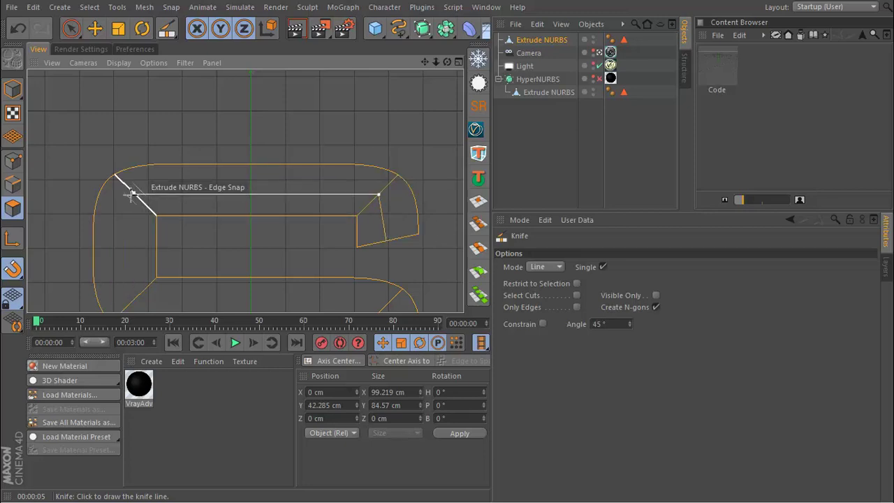
{"action": "left_click", "coordinate": [133, 194]}
Cut from the left vertex down to the edge, plus right-side and upper-right diagonals
{"action": "middle_click_drag", "start_coordinate": [180, 275], "coordinate": [119, 110], "text": "alt"}
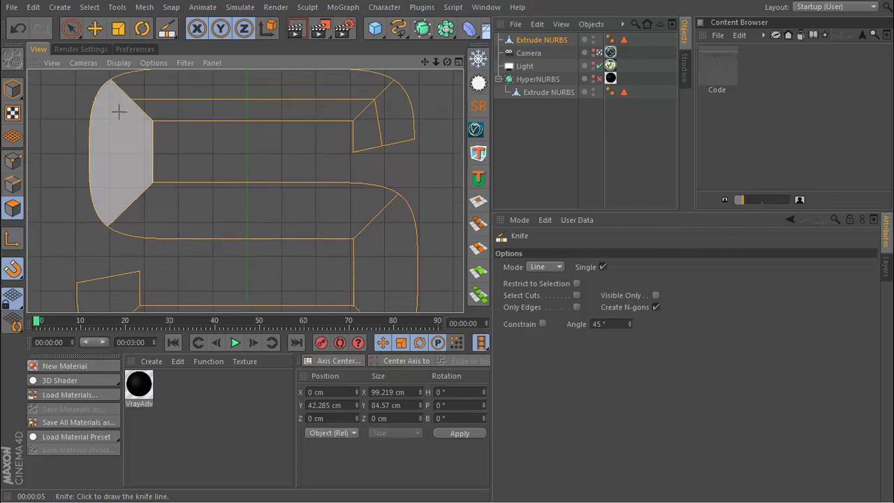
{"action": "mouse_move", "coordinate": [130, 99]}
{"action": "left_mouse_down"}
{"action": "mouse_move", "coordinate": [128, 204]}
{"action": "mouse_move", "coordinate": [378, 207]}
{"action": "left_mouse_up"}
{"action": "left_click", "coordinate": [128, 203]}
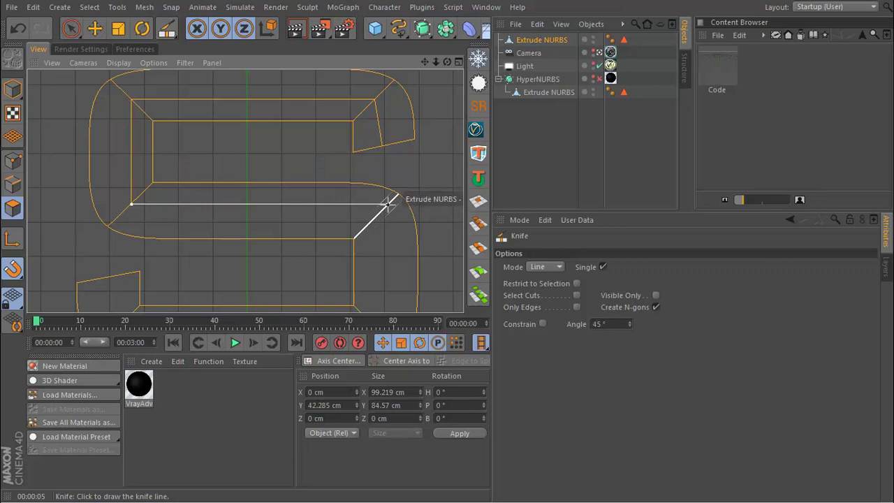
{"action": "key", "text": "Escape"}
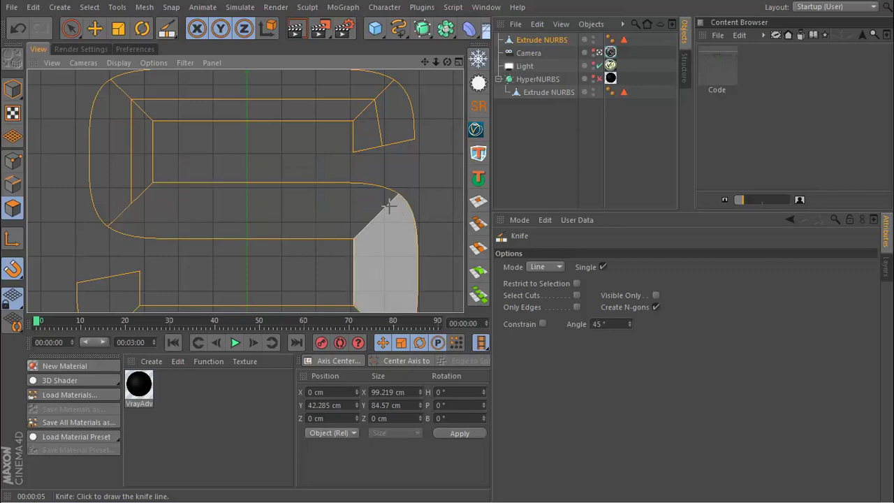
{"action": "mouse_move", "coordinate": [389, 204]}
{"action": "left_mouse_down"}
{"action": "mouse_move", "coordinate": [355, 238]}
{"action": "mouse_move", "coordinate": [377, 209]}
{"action": "left_mouse_up"}
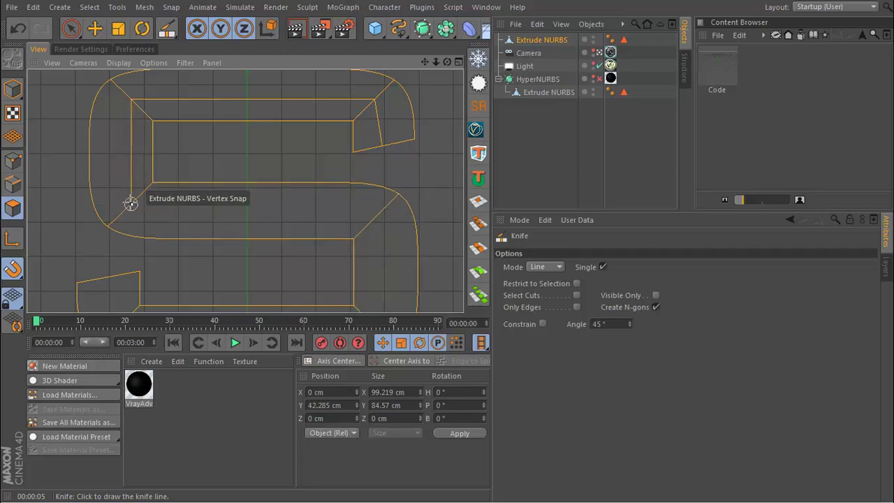
{"action": "left_click_drag", "start_coordinate": [355, 238], "coordinate": [409, 205]}
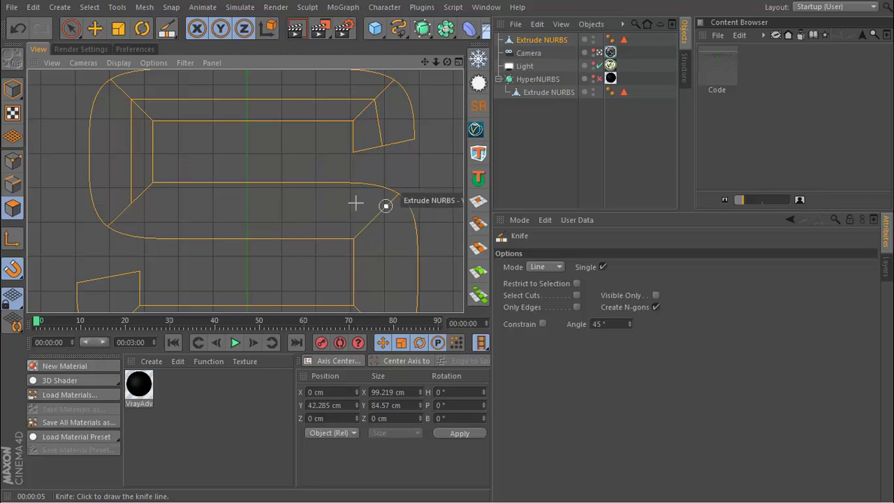
Cut inset outline edges across and down through the middle section of the S
{"action": "mouse_move", "coordinate": [131, 100]}
{"action": "left_mouse_down"}
{"action": "mouse_move", "coordinate": [129, 204]}
{"action": "mouse_move", "coordinate": [281, 207]}
{"action": "left_mouse_up"}
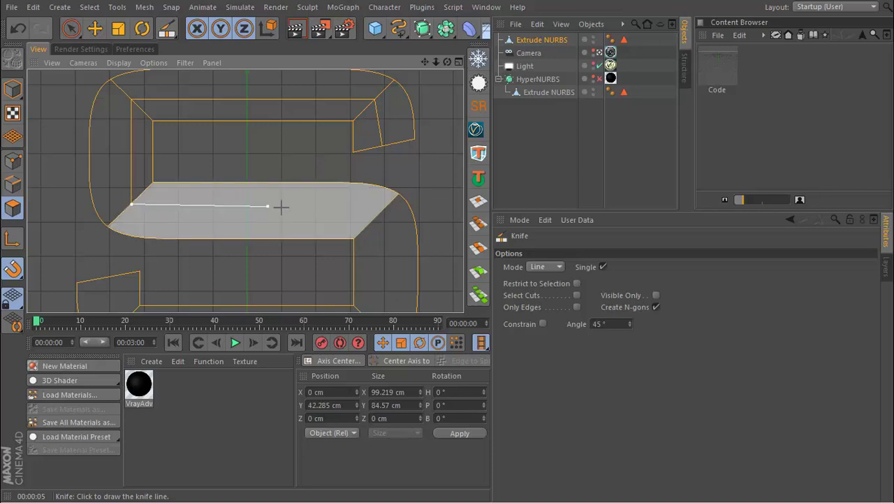
{"action": "mouse_move", "coordinate": [358, 210]}
{"action": "left_mouse_down"}
{"action": "mouse_move", "coordinate": [372, 212]}
{"action": "mouse_move", "coordinate": [243, 189]}
{"action": "left_mouse_up"}
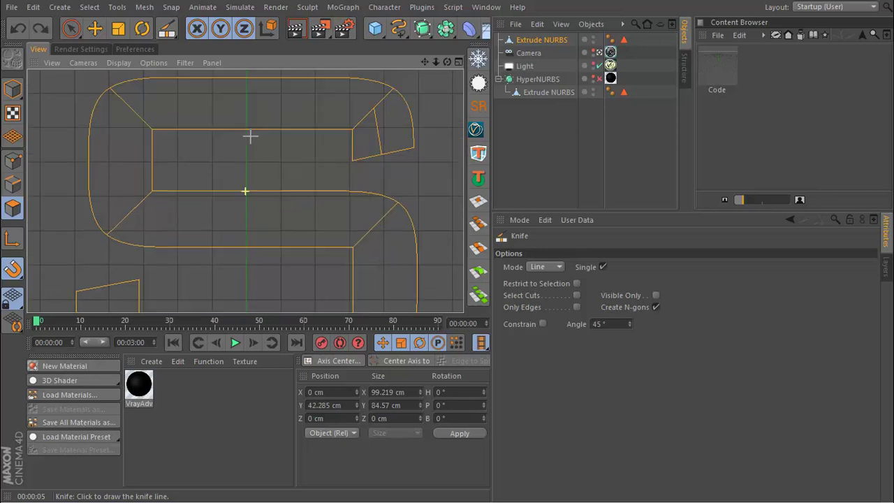
{"action": "middle_click_drag", "start_coordinate": [250, 136], "coordinate": [245, 163], "text": "alt"}
{"action": "left_click_drag", "start_coordinate": [369, 128], "coordinate": [125, 127]}
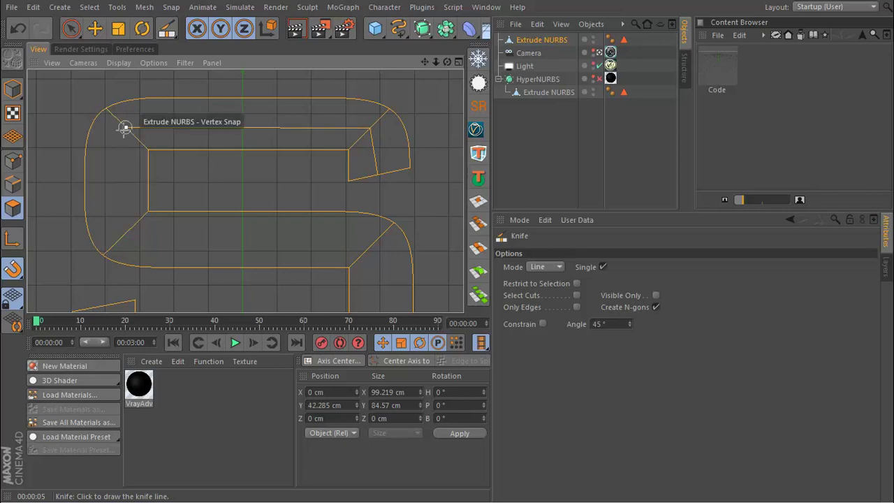
{"action": "left_click_drag", "start_coordinate": [125, 127], "coordinate": [121, 231]}
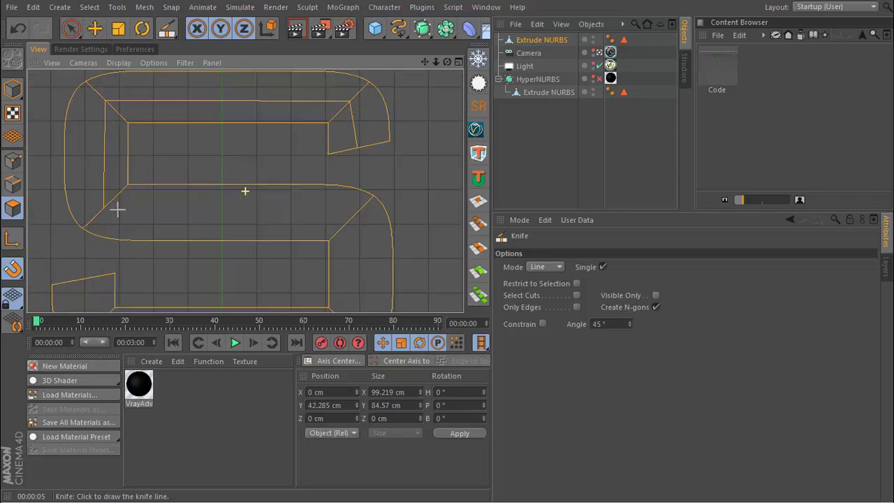
{"action": "middle_click_drag", "start_coordinate": [118, 207], "coordinate": [95, 195], "text": "alt"}
{"action": "left_click_drag", "start_coordinate": [99, 199], "coordinate": [347, 205]}
{"action": "middle_click_drag", "start_coordinate": [347, 206], "coordinate": [313, 134], "text": "alt"}
Cut down the right curve and across the lower loop, with a lower-left corner cut
{"action": "left_click_drag", "start_coordinate": [313, 133], "coordinate": [328, 249]}
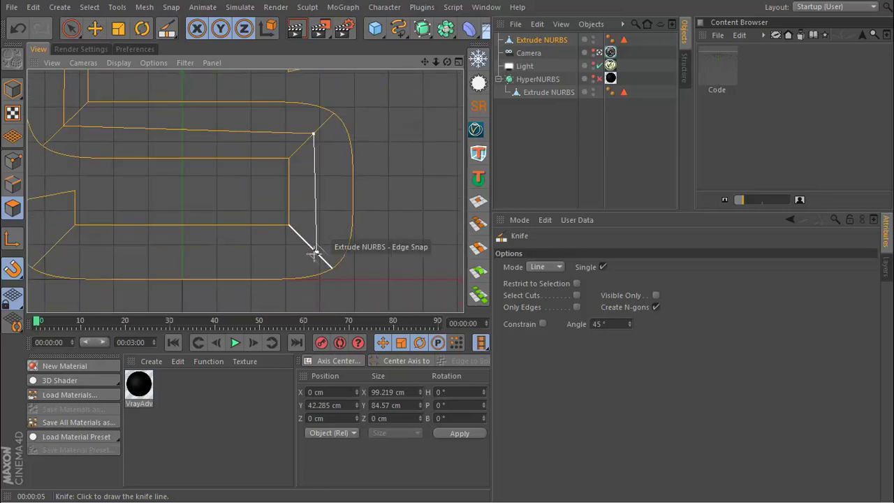
{"action": "middle_click_drag", "start_coordinate": [331, 249], "coordinate": [368, 242], "text": "alt"}
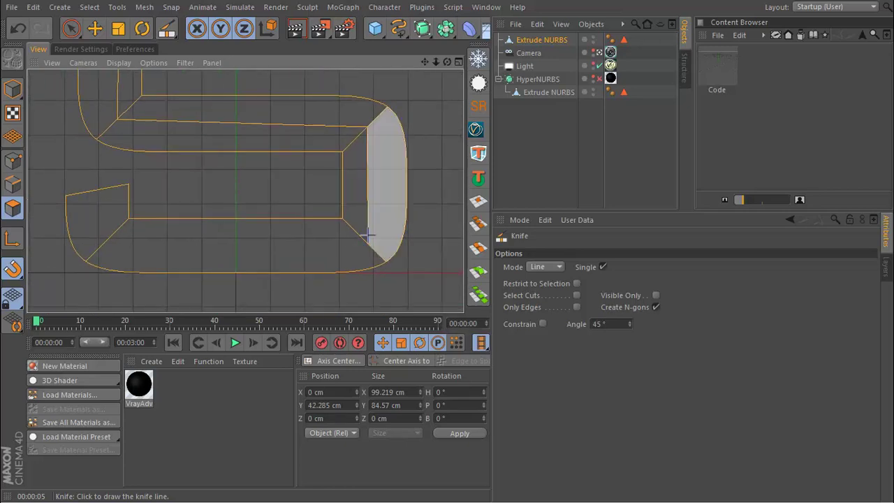
{"action": "left_click_drag", "start_coordinate": [368, 243], "coordinate": [107, 237]}
{"action": "middle_click_drag", "start_coordinate": [107, 237], "coordinate": [130, 259], "text": "alt"}
{"action": "left_click_drag", "start_coordinate": [135, 264], "coordinate": [114, 216]}
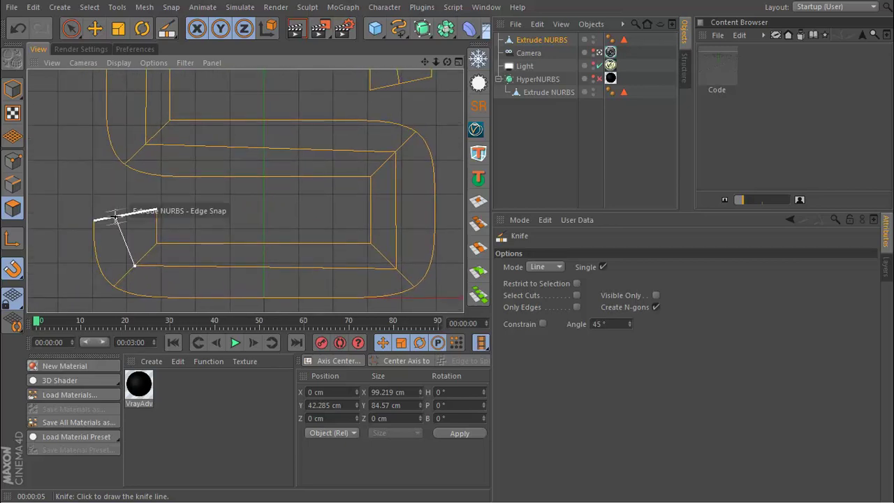
{"action": "mouse_move", "coordinate": [122, 215]}
{"action": "middle_mouse_down", "text": "alt"}
{"action": "mouse_move", "coordinate": [200, 185]}
{"action": "mouse_move", "coordinate": [140, 218]}
{"action": "middle_mouse_up", "text": "alt"}
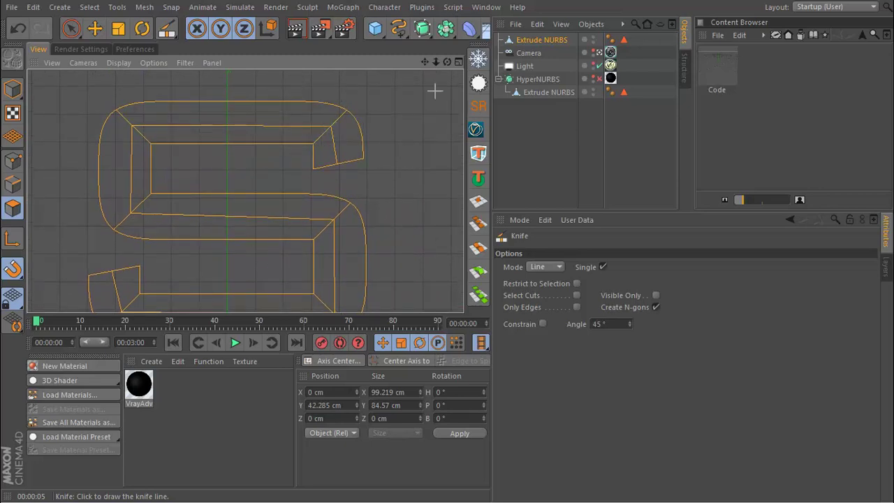
{"action": "middle_click_drag", "start_coordinate": [333, 160], "coordinate": [323, 93], "text": "alt"}
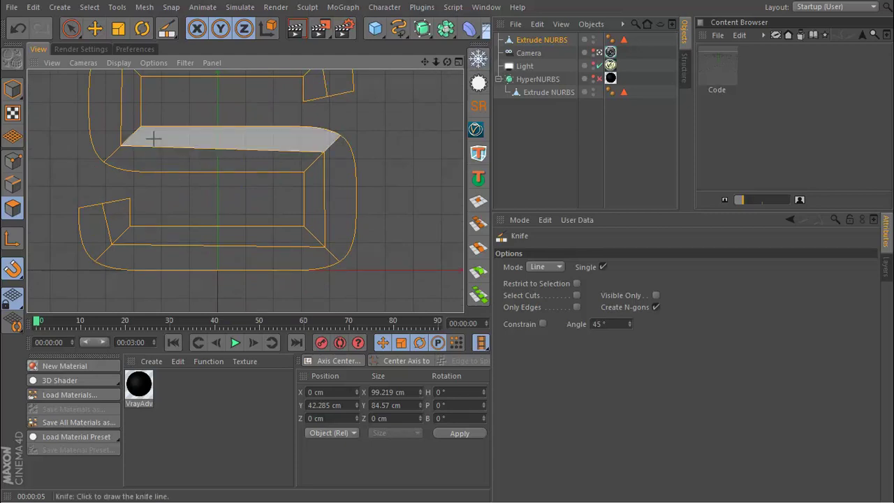
{"action": "middle_click_drag", "start_coordinate": [108, 187], "coordinate": [162, 183], "text": "alt"}
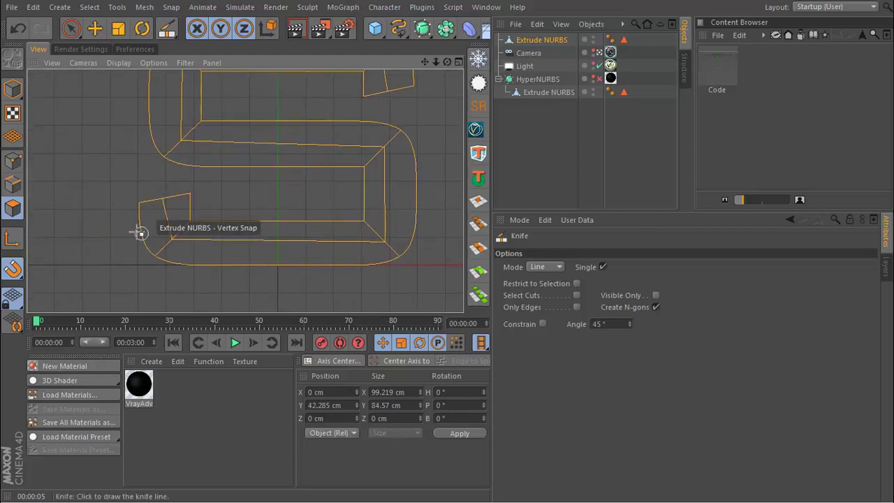
Cut the S's lower-left end cap diagonally
{"action": "scroll", "coordinate": [139, 231], "scroll_direction": "up", "scroll_amount": 5}
{"action": "scroll", "coordinate": [165, 236], "scroll_direction": "up", "scroll_amount": 3}
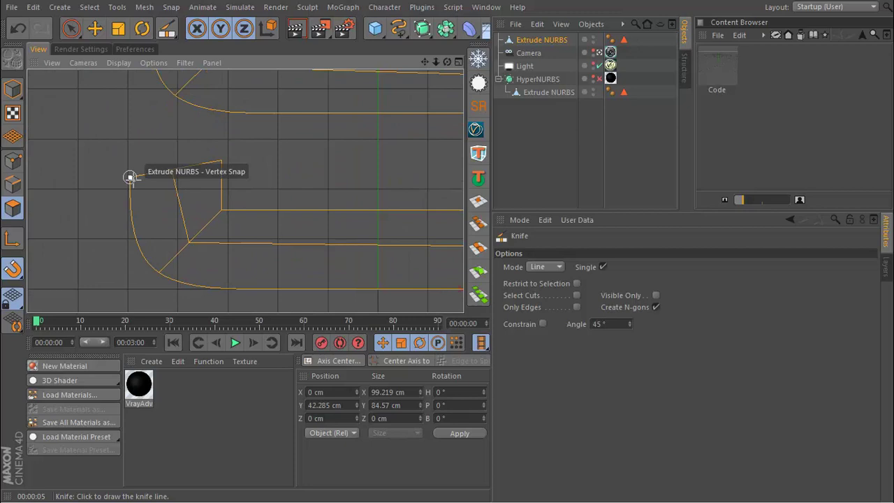
{"action": "mouse_move", "coordinate": [130, 177]}
{"action": "left_mouse_down"}
{"action": "mouse_move", "coordinate": [189, 240]}
{"action": "mouse_move", "coordinate": [179, 199]}
{"action": "left_mouse_up"}
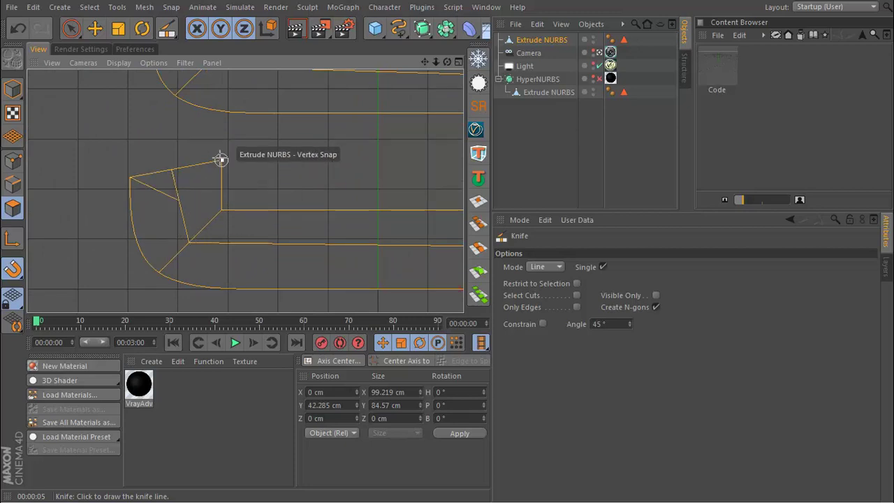
{"action": "left_click_drag", "start_coordinate": [221, 161], "coordinate": [179, 201]}
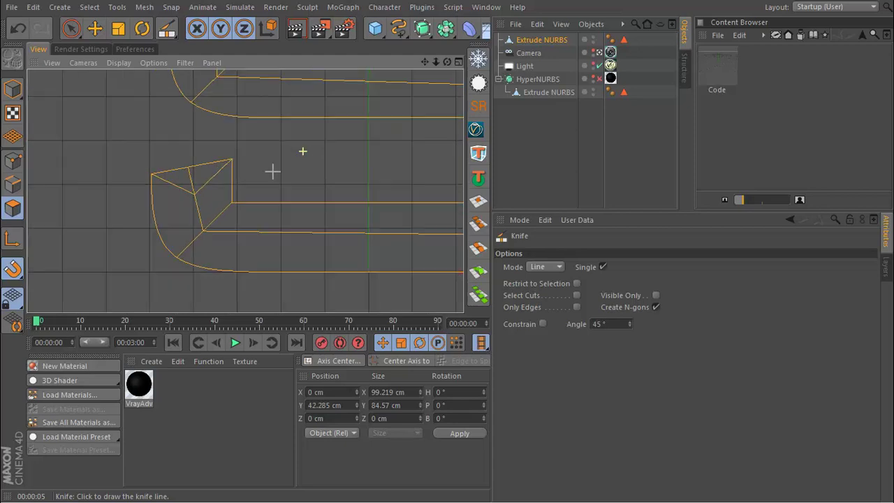
Check the S edge-on, return to the flat view, and diagonally cut the upper-right end cap
{"action": "scroll", "coordinate": [256, 161], "scroll_direction": "down", "scroll_amount": 5}
{"action": "left_click_drag", "start_coordinate": [255, 161], "coordinate": [393, 143], "text": "alt"}
{"action": "scroll", "coordinate": [337, 194], "scroll_direction": "up", "scroll_amount": 5}
{"action": "key", "text": "ctrl+shift+z"}
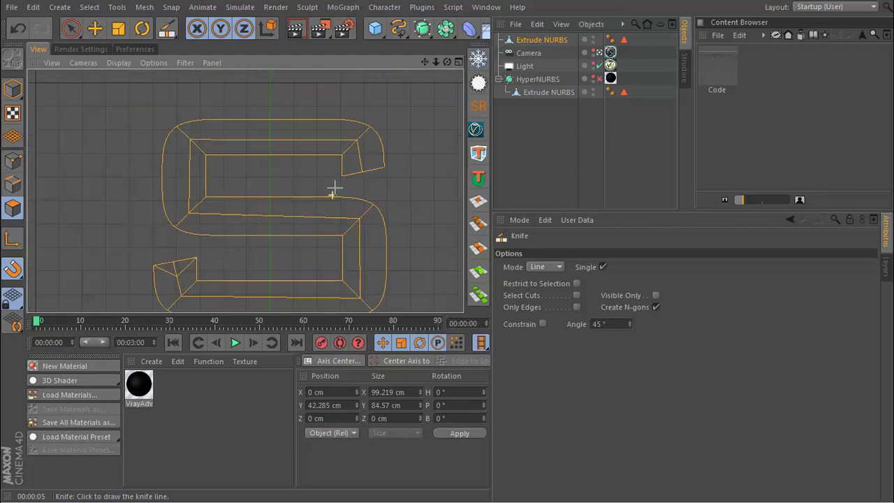
{"action": "scroll", "coordinate": [331, 191], "scroll_direction": "up", "scroll_amount": 3}
{"action": "left_click_drag", "start_coordinate": [343, 164], "coordinate": [425, 146]}
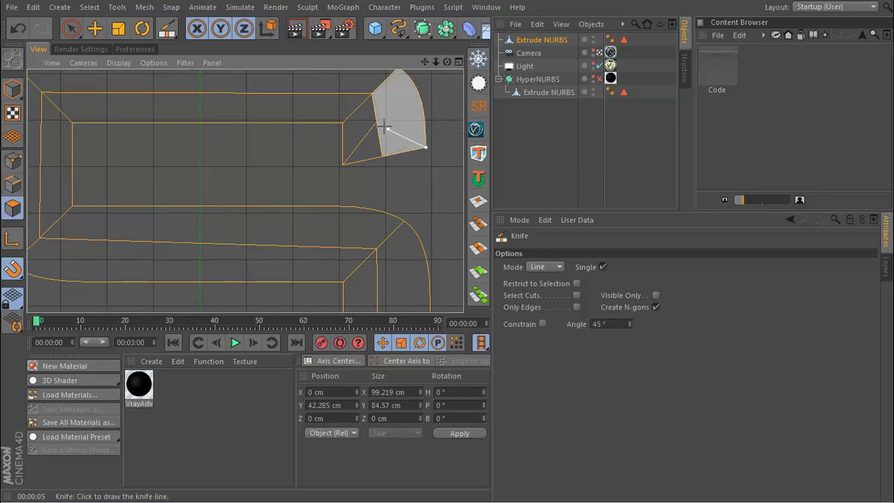
Maximize the perspective view and leave the knife for the selection tool
{"action": "left_click", "coordinate": [458, 63]}
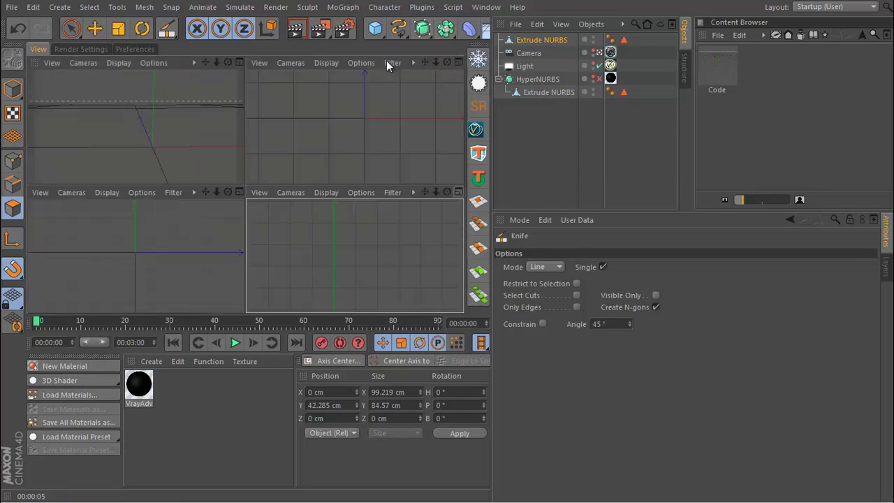
{"action": "left_click", "coordinate": [240, 62]}
{"action": "scroll", "coordinate": [293, 167], "scroll_direction": "up", "scroll_amount": 3}
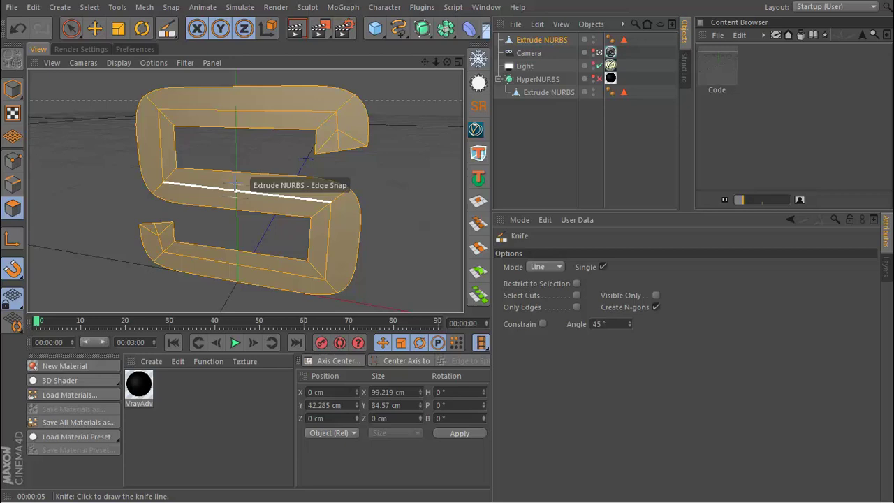
{"action": "scroll", "coordinate": [245, 190], "scroll_direction": "down", "scroll_amount": 3}
{"action": "left_click", "coordinate": [70, 28]}
{"action": "scroll", "coordinate": [150, 109], "scroll_direction": "up", "scroll_amount": 2}
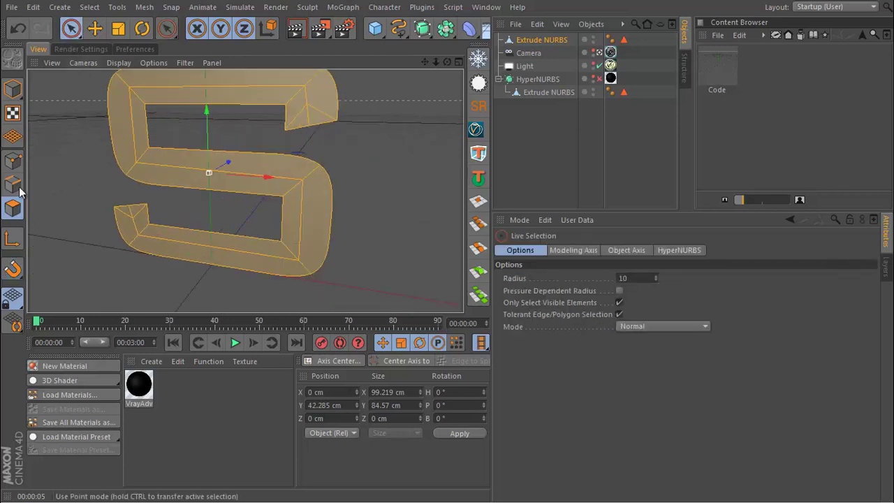
In Edge mode, select the S's inner top, left and bottom edges
{"action": "left_click", "coordinate": [13, 184]}
{"action": "scroll", "coordinate": [168, 84], "scroll_direction": "up", "scroll_amount": 1}
{"action": "left_click", "coordinate": [167, 84]}
{"action": "left_click", "coordinate": [124, 124], "text": "shift"}
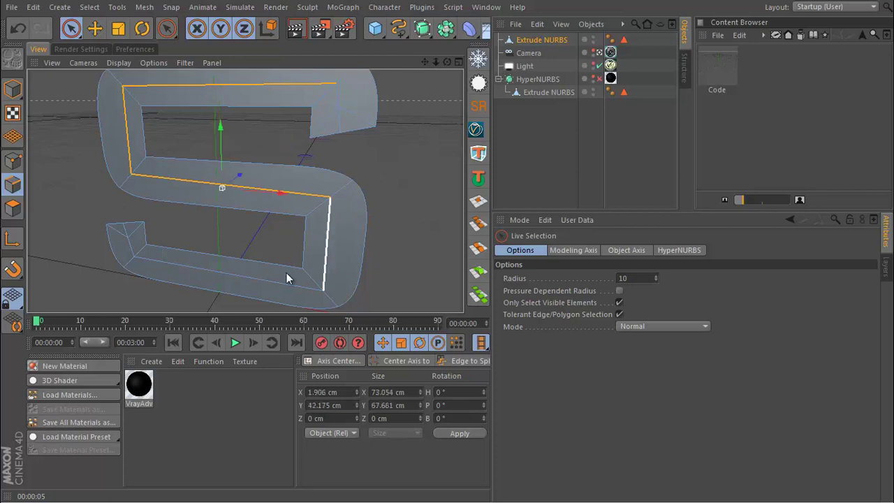
{"action": "left_click", "coordinate": [197, 275], "text": "shift"}
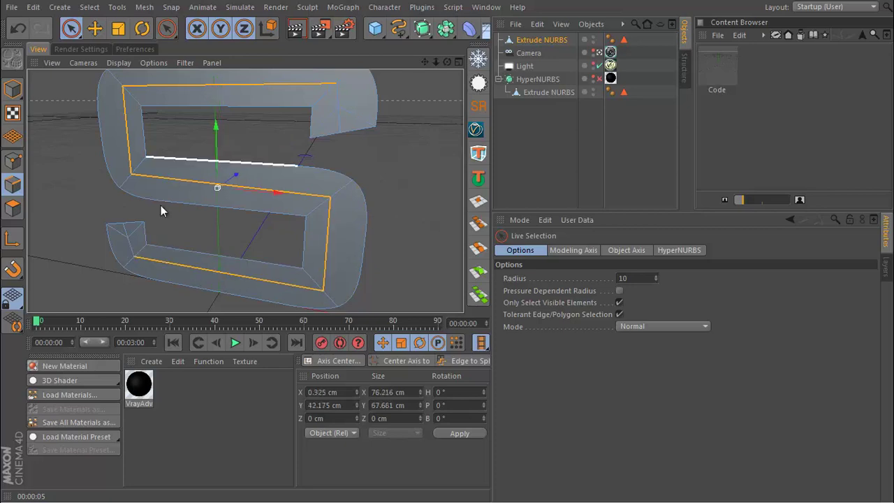
{"action": "scroll", "coordinate": [133, 248], "scroll_direction": "up", "scroll_amount": 2}
{"action": "scroll", "coordinate": [168, 196], "scroll_direction": "down", "scroll_amount": 2}
{"action": "scroll", "coordinate": [211, 131], "scroll_direction": "down", "scroll_amount": 1}
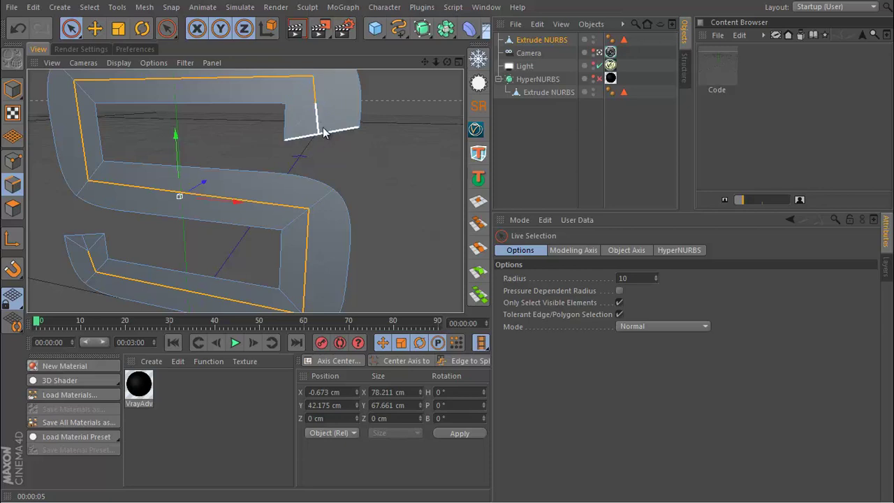
{"action": "scroll", "coordinate": [178, 253], "scroll_direction": "down", "scroll_amount": 2}
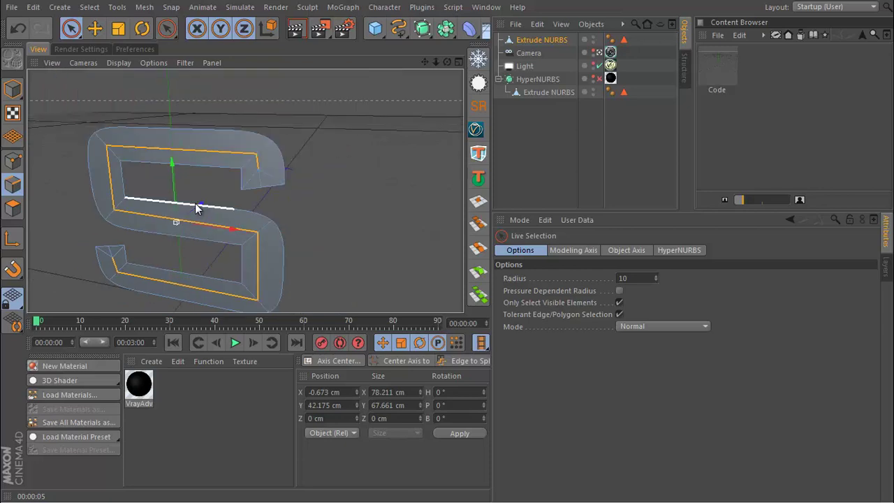
Push the selected edges back in depth, inspect, then undo the move
{"action": "left_click_drag", "start_coordinate": [196, 206], "coordinate": [193, 221]}
{"action": "mouse_move", "coordinate": [140, 265]}
{"action": "left_mouse_down", "text": "alt"}
{"action": "mouse_move", "coordinate": [189, 271]}
{"action": "mouse_move", "coordinate": [207, 245]}
{"action": "mouse_move", "coordinate": [121, 253]}
{"action": "mouse_move", "coordinate": [272, 193]}
{"action": "mouse_move", "coordinate": [107, 243]}
{"action": "mouse_move", "coordinate": [311, 140]}
{"action": "mouse_move", "coordinate": [306, 114]}
{"action": "mouse_move", "coordinate": [266, 146]}
{"action": "mouse_move", "coordinate": [303, 193]}
{"action": "mouse_move", "coordinate": [198, 69]}
{"action": "mouse_move", "coordinate": [399, 285]}
{"action": "mouse_move", "coordinate": [155, 113]}
{"action": "left_mouse_up", "text": "alt"}
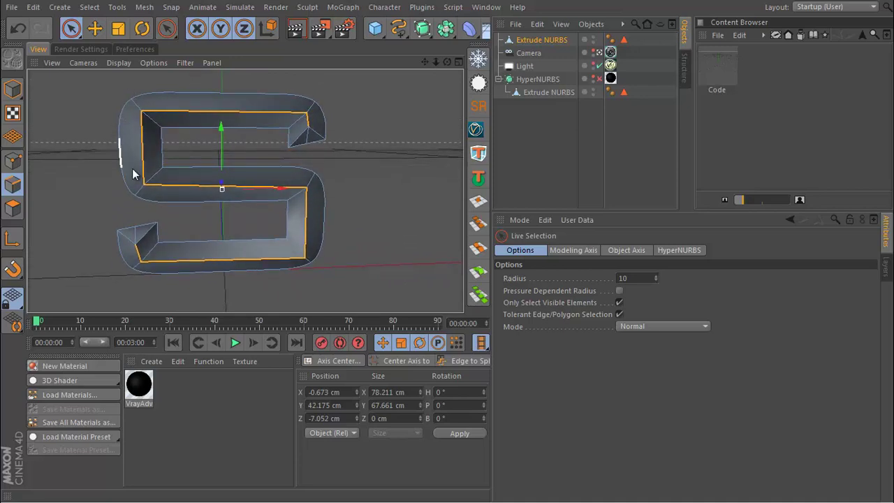
{"action": "key", "text": "ctrl+z"}
In the face-on view, knife-cut from the right inner corner vertices to the outer corners
{"action": "left_click", "coordinate": [458, 64]}
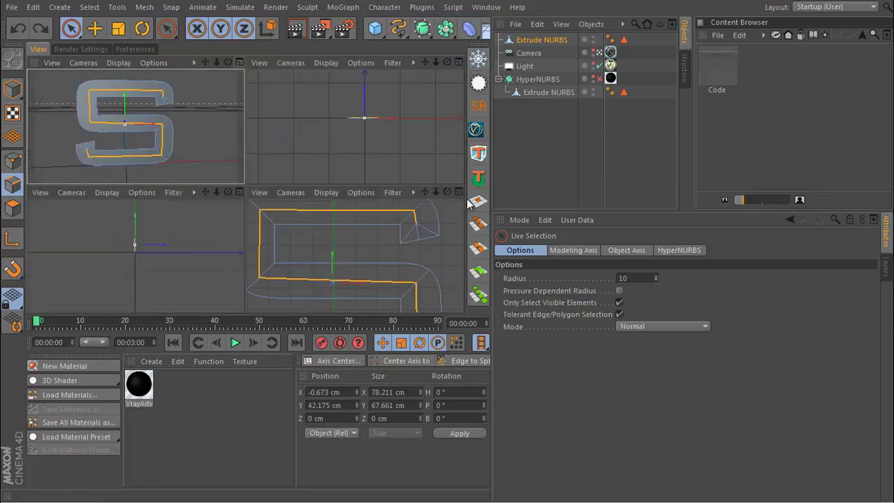
{"action": "left_click", "coordinate": [458, 194]}
{"action": "scroll", "coordinate": [339, 204], "scroll_direction": "down", "scroll_amount": 3}
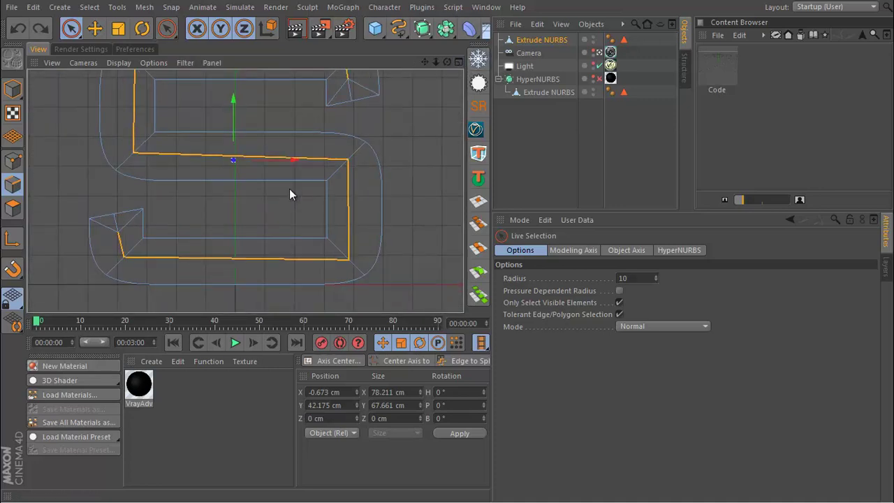
{"action": "right_click", "coordinate": [335, 144]}
{"action": "left_click", "coordinate": [356, 279]}
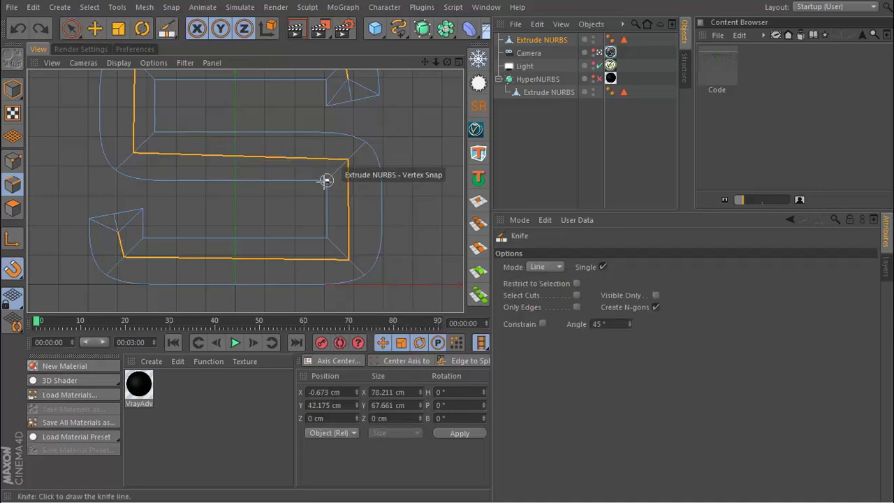
{"action": "left_click_drag", "start_coordinate": [326, 180], "coordinate": [334, 134]}
{"action": "left_click_drag", "start_coordinate": [326, 180], "coordinate": [381, 180]}
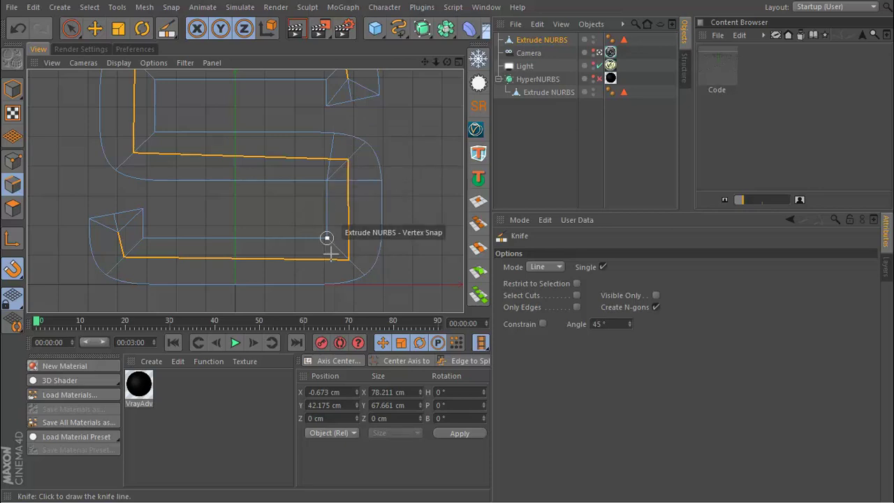
{"action": "left_click_drag", "start_coordinate": [327, 238], "coordinate": [340, 282]}
{"action": "left_click_drag", "start_coordinate": [327, 238], "coordinate": [379, 246]}
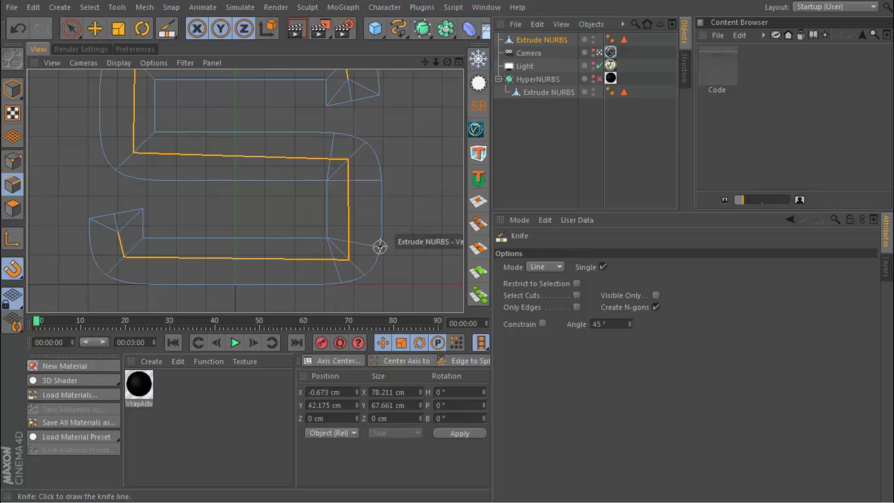
Cut the lower-left and upper-right corners from their inner vertices to the outer edges
{"action": "middle_click_drag", "start_coordinate": [379, 246], "coordinate": [428, 231], "text": "alt"}
{"action": "mouse_move", "coordinate": [192, 224]}
{"action": "left_mouse_down"}
{"action": "mouse_move", "coordinate": [185, 269]}
{"action": "mouse_move", "coordinate": [189, 220]}
{"action": "mouse_move", "coordinate": [141, 243]}
{"action": "left_mouse_up"}
{"action": "middle_click_drag", "start_coordinate": [255, 128], "coordinate": [208, 189], "text": "alt"}
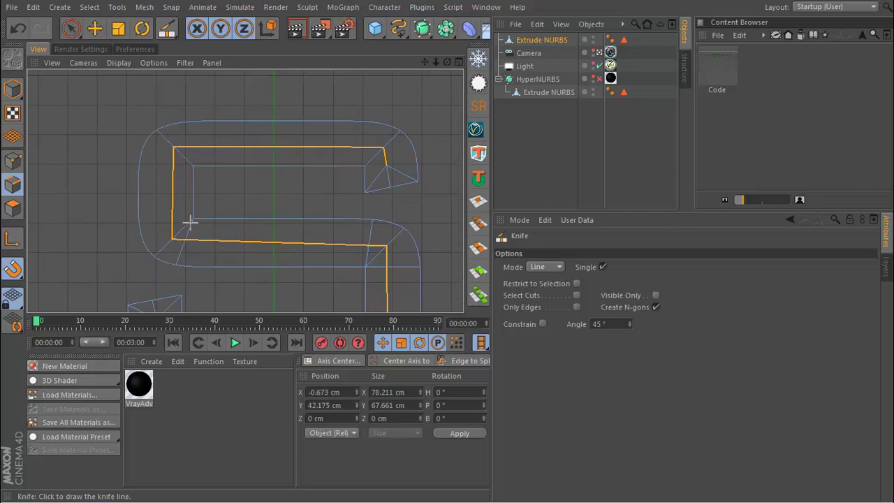
{"action": "left_click_drag", "start_coordinate": [193, 218], "coordinate": [142, 238]}
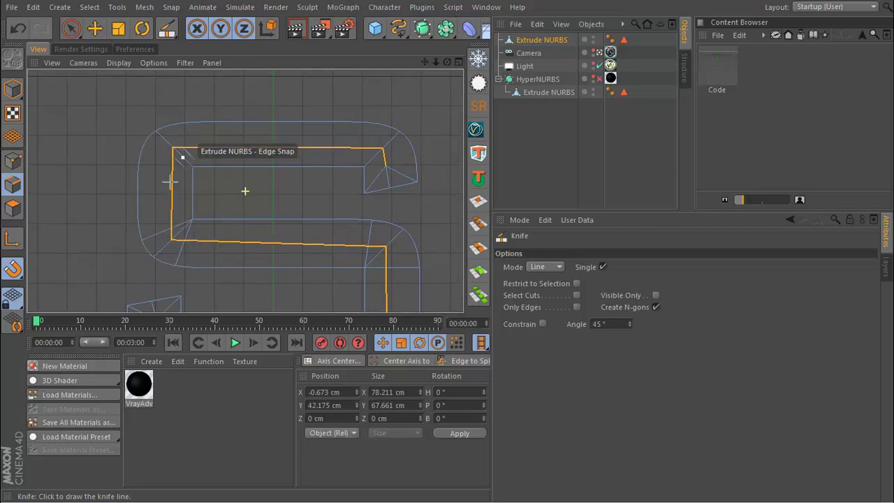
{"action": "middle_click_drag", "start_coordinate": [171, 168], "coordinate": [160, 198], "text": "alt"}
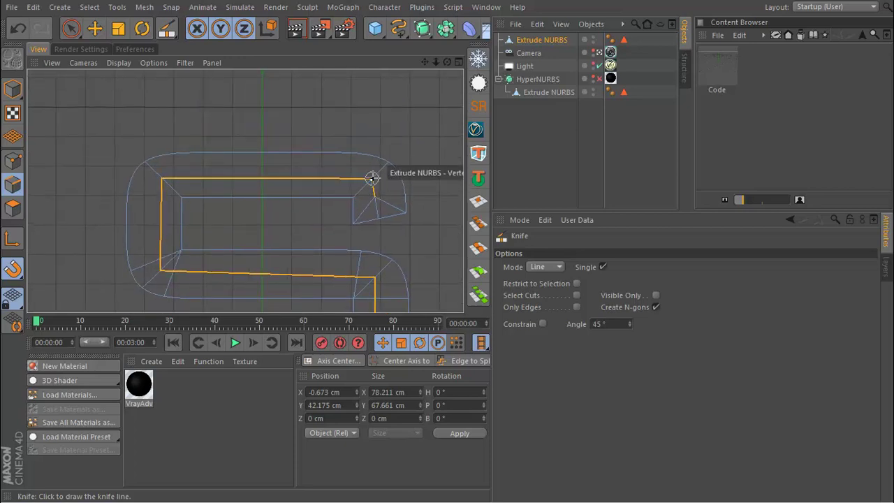
{"action": "mouse_move", "coordinate": [353, 198]}
{"action": "left_mouse_down"}
{"action": "mouse_move", "coordinate": [375, 155]}
{"action": "mouse_move", "coordinate": [398, 178]}
{"action": "left_mouse_up"}
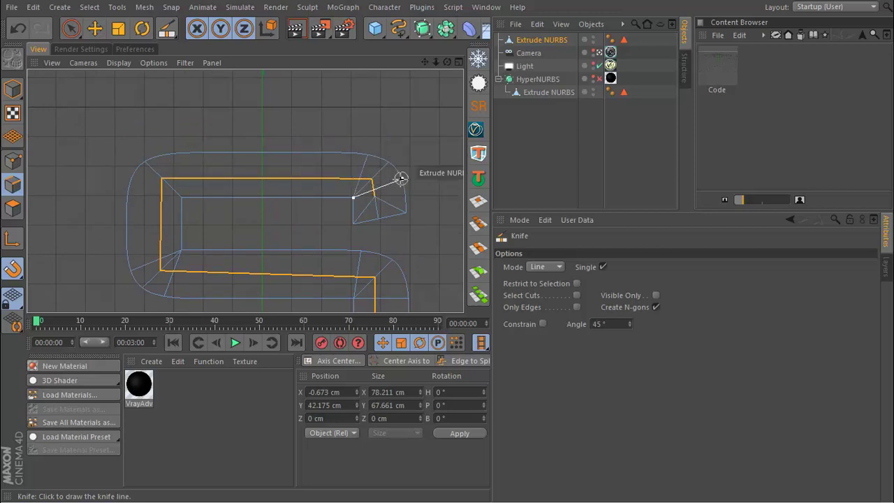
Cut the upper-left corner from its inner vertex to the outer vertex
{"action": "scroll", "coordinate": [180, 194], "scroll_direction": "up", "scroll_amount": 1}
{"action": "scroll", "coordinate": [175, 194], "scroll_direction": "up", "scroll_amount": 1}
{"action": "scroll", "coordinate": [223, 188], "scroll_direction": "up", "scroll_amount": 1}
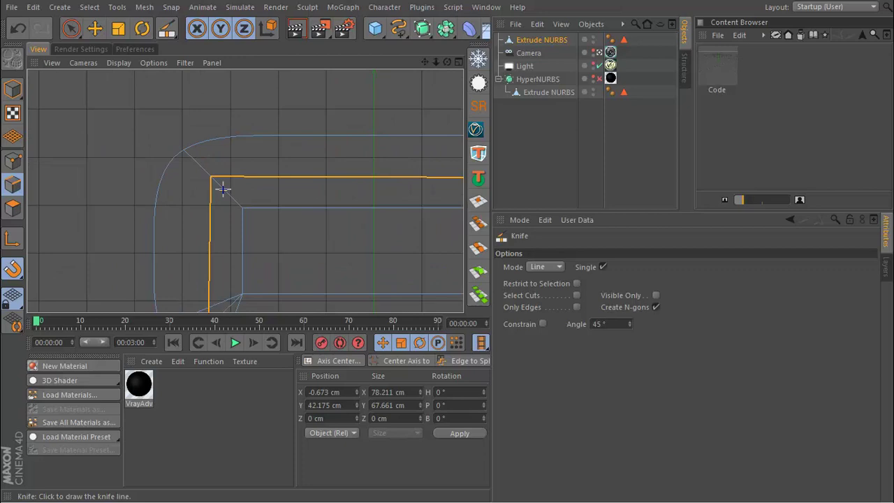
{"action": "left_click_drag", "start_coordinate": [242, 208], "coordinate": [206, 141]}
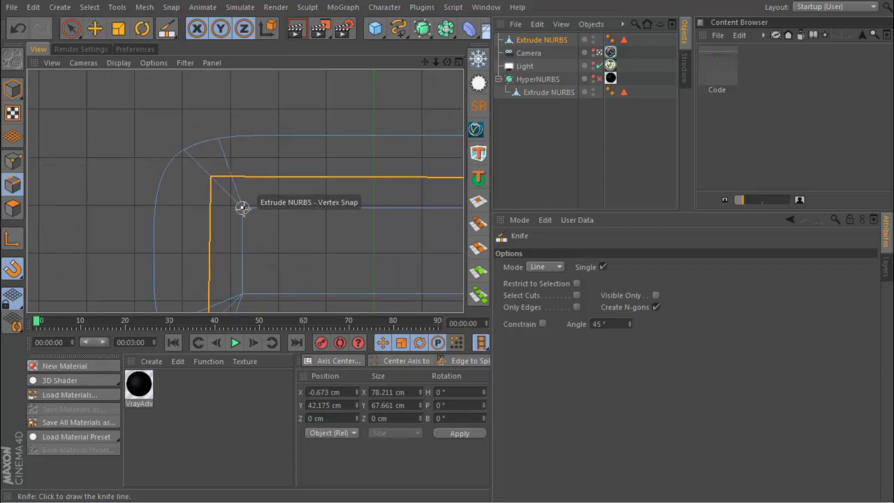
{"action": "left_click_drag", "start_coordinate": [242, 207], "coordinate": [164, 176]}
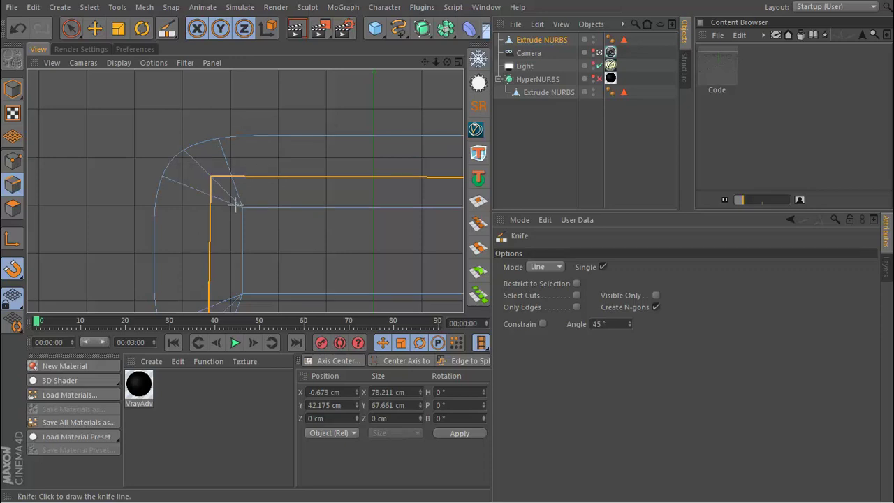
In Points mode with Live Selection, slide the selected points left along X
{"action": "left_click", "coordinate": [12, 161]}
{"action": "left_click", "coordinate": [69, 32]}
{"action": "scroll", "coordinate": [230, 241], "scroll_direction": "down", "scroll_amount": 1}
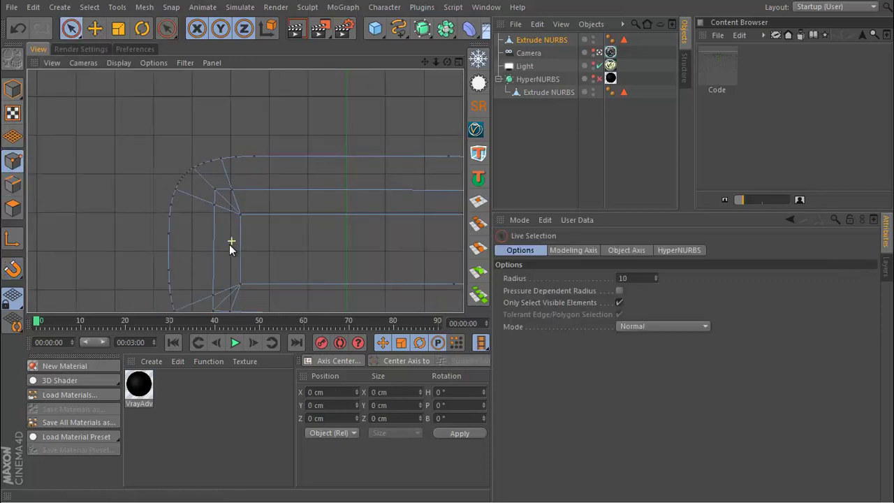
{"action": "scroll", "coordinate": [210, 210], "scroll_direction": "down", "scroll_amount": 1}
{"action": "scroll", "coordinate": [195, 123], "scroll_direction": "up", "scroll_amount": 1}
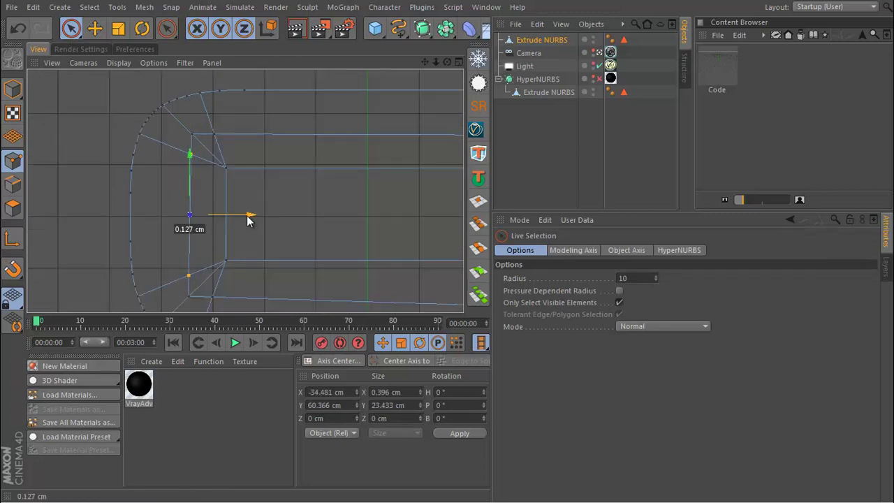
{"action": "left_click_drag", "start_coordinate": [248, 221], "coordinate": [237, 221]}
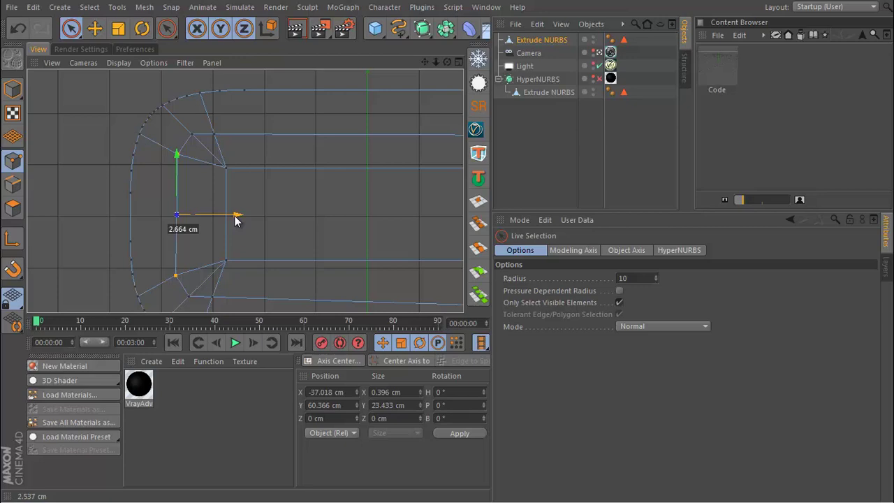
{"action": "middle_click_drag", "start_coordinate": [250, 153], "coordinate": [172, 217], "text": "alt"}
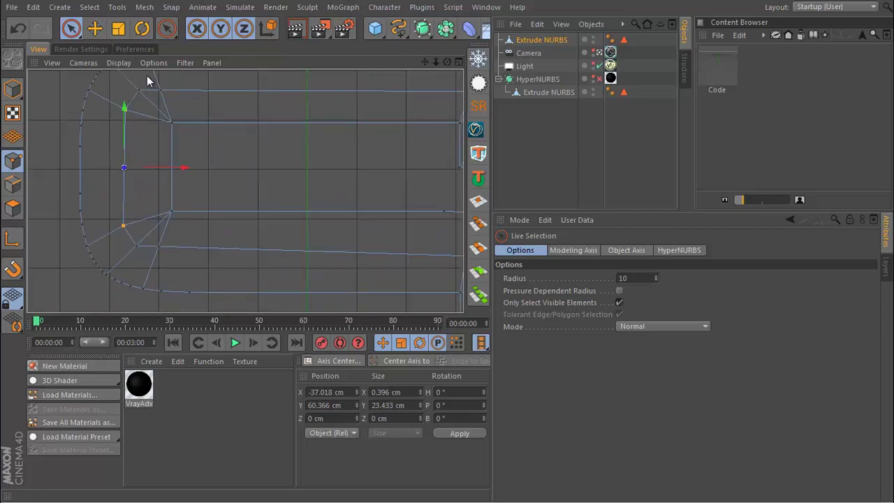
{"action": "middle_click_drag", "start_coordinate": [146, 81], "coordinate": [104, 132], "text": "alt"}
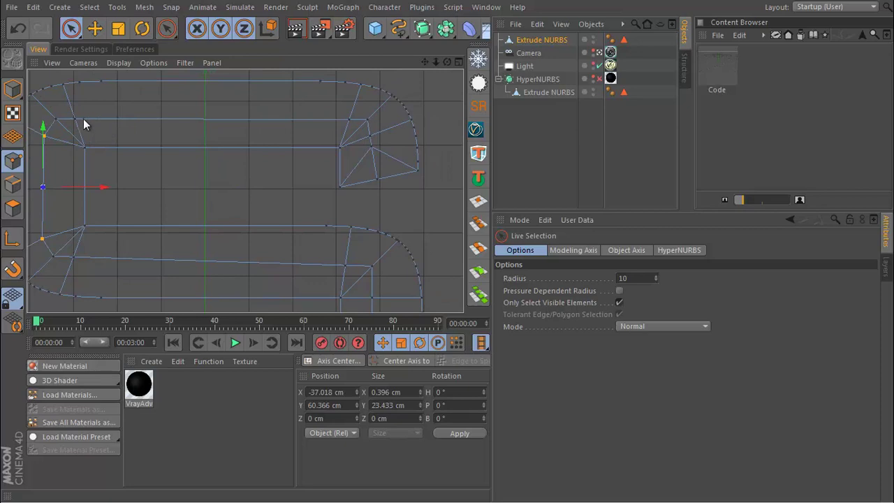
Raise the right-hand vertices slightly and shift a corner pair right along X
{"action": "left_click", "coordinate": [336, 121], "text": "shift"}
{"action": "left_click_drag", "start_coordinate": [212, 82], "coordinate": [212, 75]}
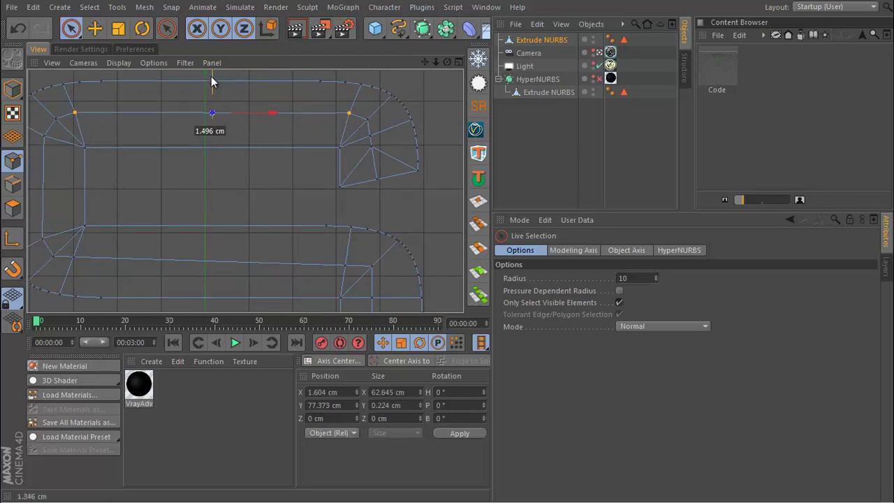
{"action": "scroll", "coordinate": [429, 133], "scroll_direction": "up", "scroll_amount": 2}
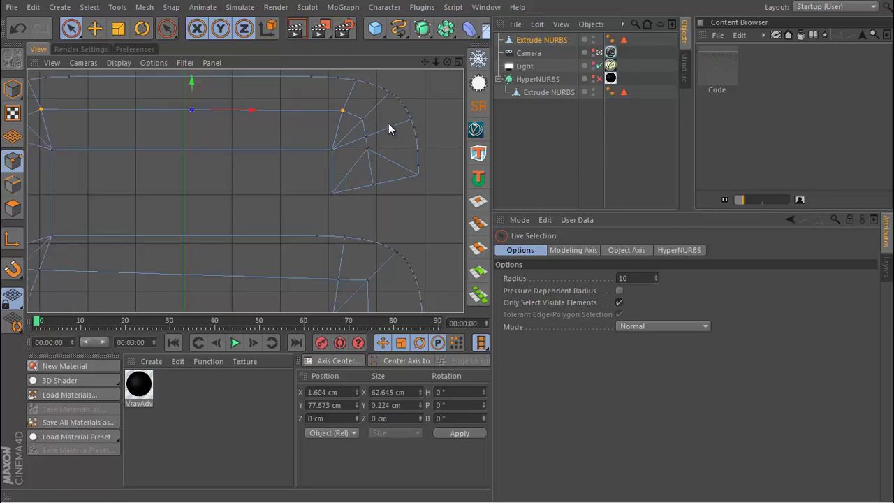
{"action": "left_click", "coordinate": [380, 132]}
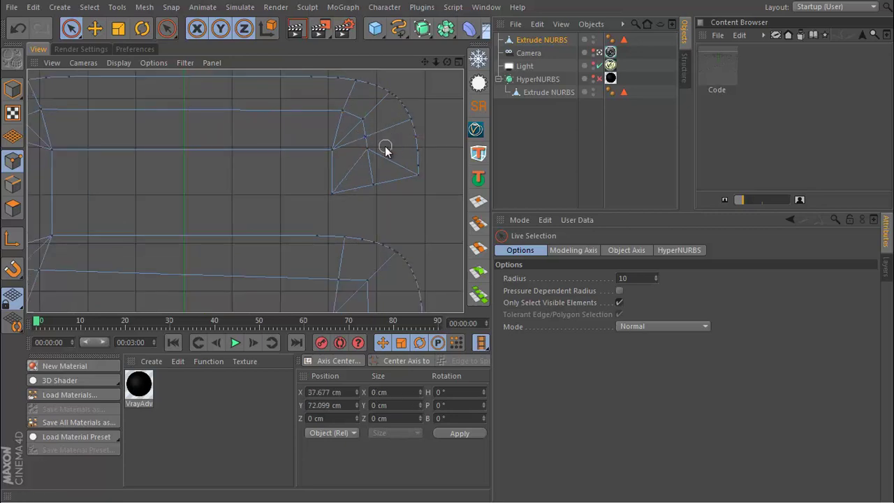
{"action": "left_click", "coordinate": [370, 149], "text": "shift"}
{"action": "left_click_drag", "start_coordinate": [396, 145], "coordinate": [405, 144]}
{"action": "left_click", "coordinate": [393, 162]}
Adjust the right-end vertex up and down to align it with the side
{"action": "left_click", "coordinate": [373, 149]}
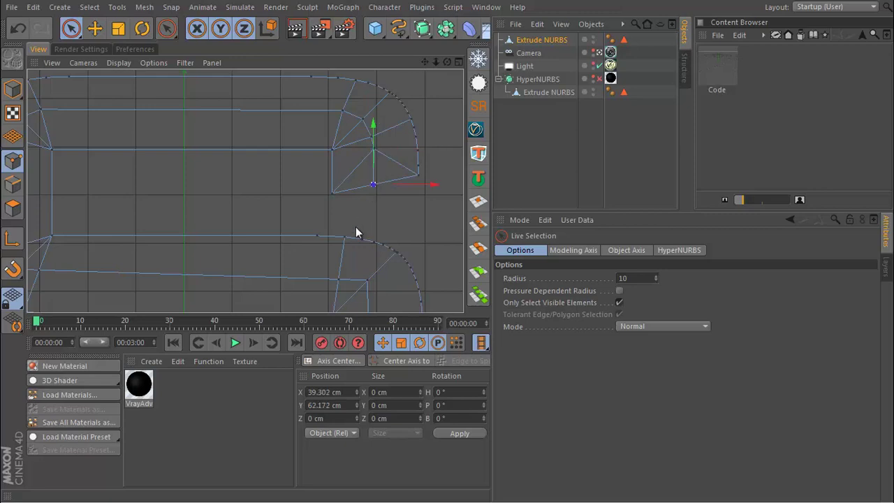
{"action": "scroll", "coordinate": [355, 226], "scroll_direction": "down", "scroll_amount": 2}
{"action": "scroll", "coordinate": [308, 171], "scroll_direction": "down", "scroll_amount": 2}
{"action": "scroll", "coordinate": [355, 199], "scroll_direction": "down", "scroll_amount": 2}
{"action": "scroll", "coordinate": [271, 226], "scroll_direction": "down", "scroll_amount": 2}
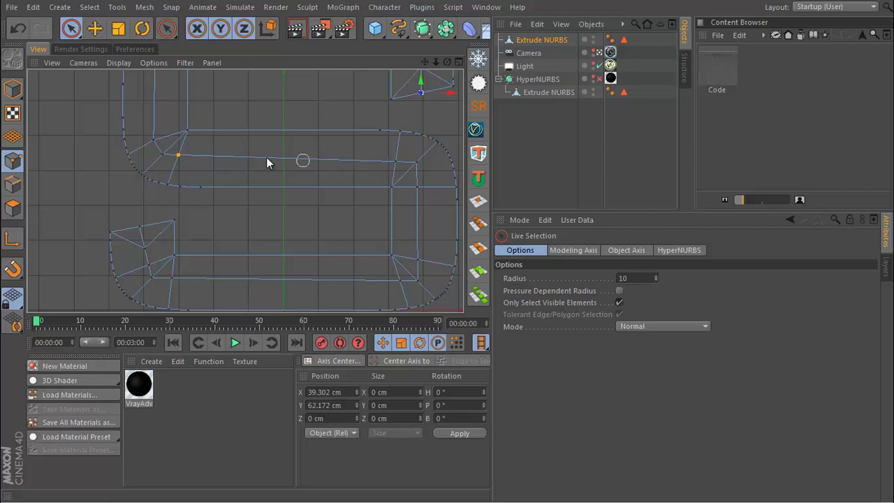
{"action": "left_click_drag", "start_coordinate": [177, 93], "coordinate": [177, 100]}
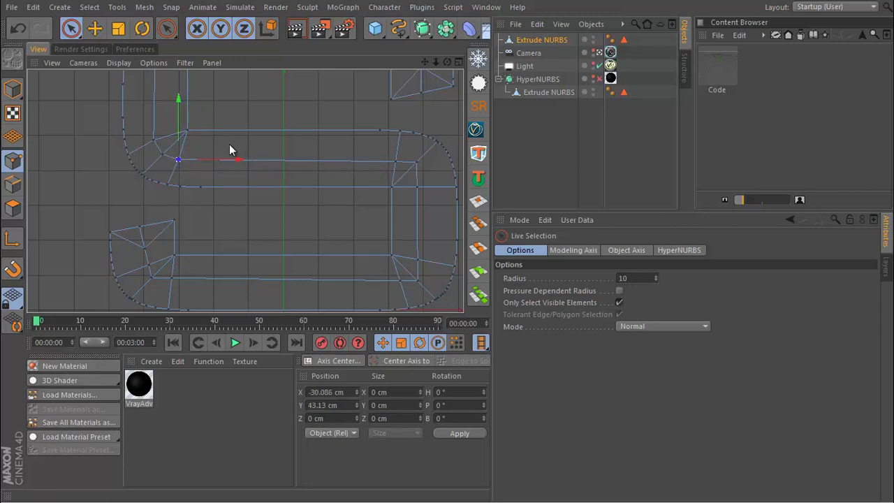
{"action": "scroll", "coordinate": [200, 203], "scroll_direction": "up", "scroll_amount": 3}
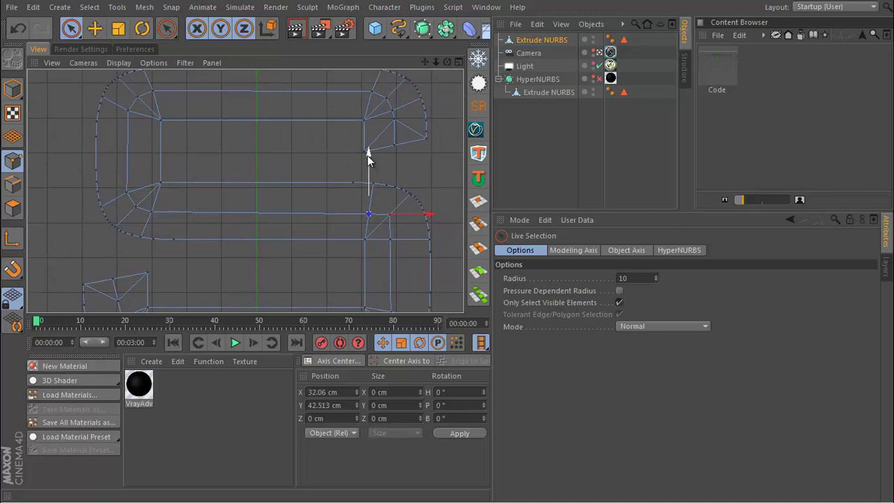
{"action": "left_click_drag", "start_coordinate": [367, 155], "coordinate": [370, 161]}
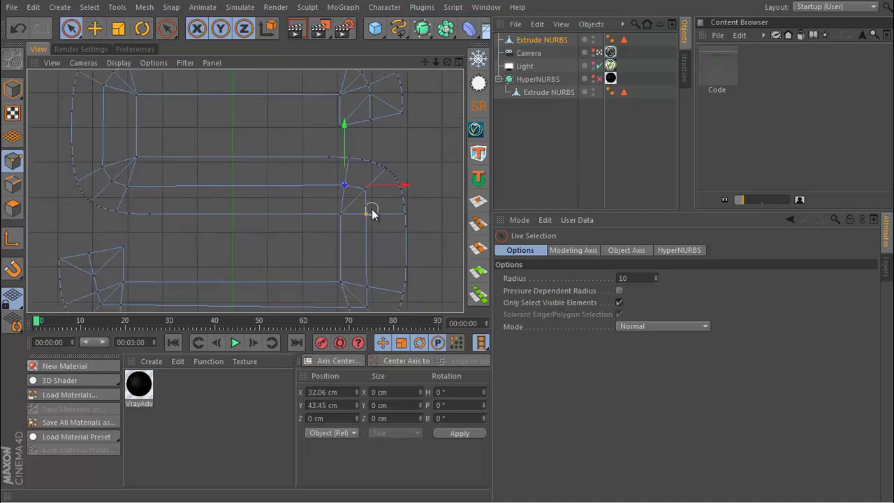
{"action": "scroll", "coordinate": [370, 276], "scroll_direction": "down", "scroll_amount": 1}
{"action": "middle_click_drag", "start_coordinate": [366, 286], "coordinate": [347, 241], "text": "alt"}
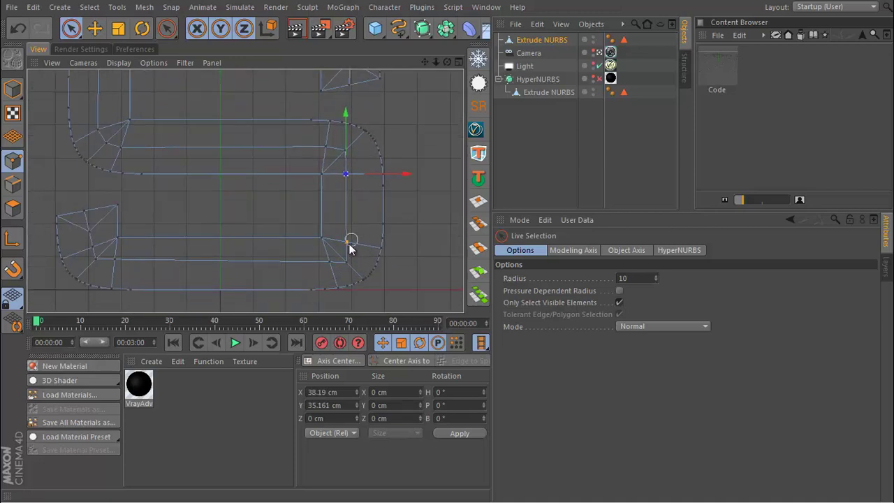
Push a right-side point pair right along X and lower the bottom points
{"action": "left_click", "coordinate": [347, 241], "text": "shift"}
{"action": "left_click_drag", "start_coordinate": [381, 210], "coordinate": [391, 211]}
{"action": "middle_click_drag", "start_coordinate": [164, 264], "coordinate": [196, 242], "text": "alt"}
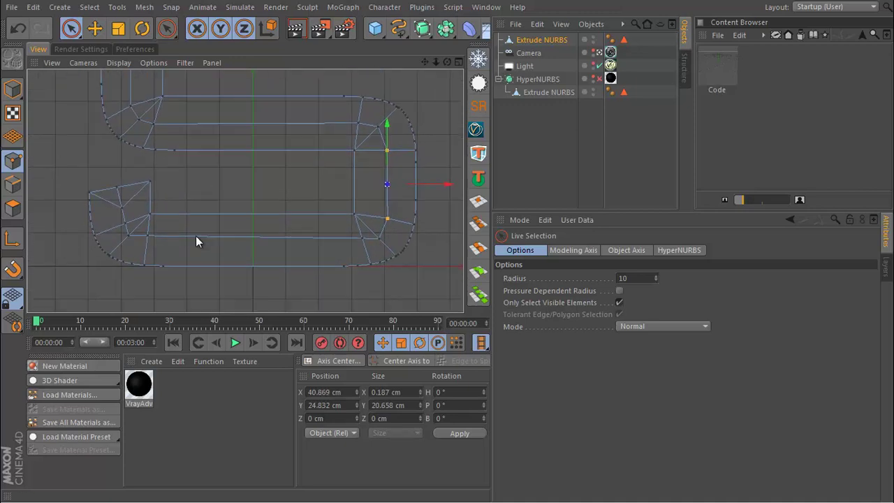
{"action": "left_click", "coordinate": [358, 241], "text": "shift"}
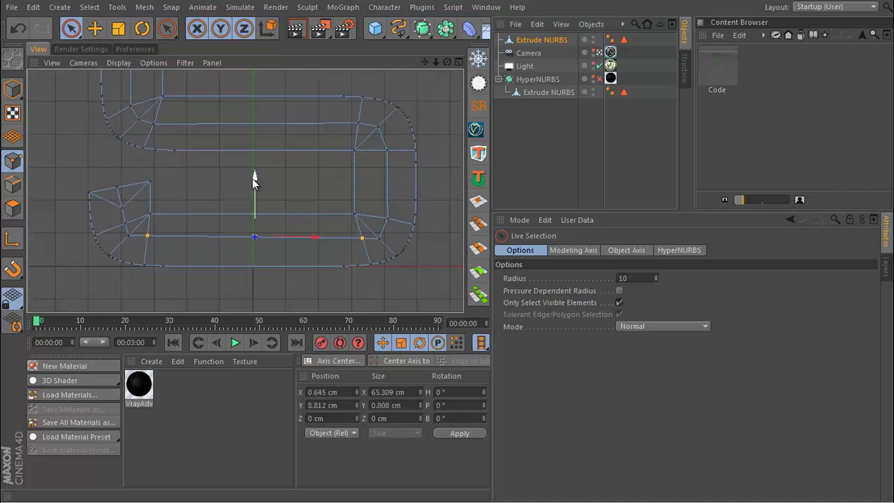
{"action": "left_click_drag", "start_coordinate": [255, 180], "coordinate": [252, 190]}
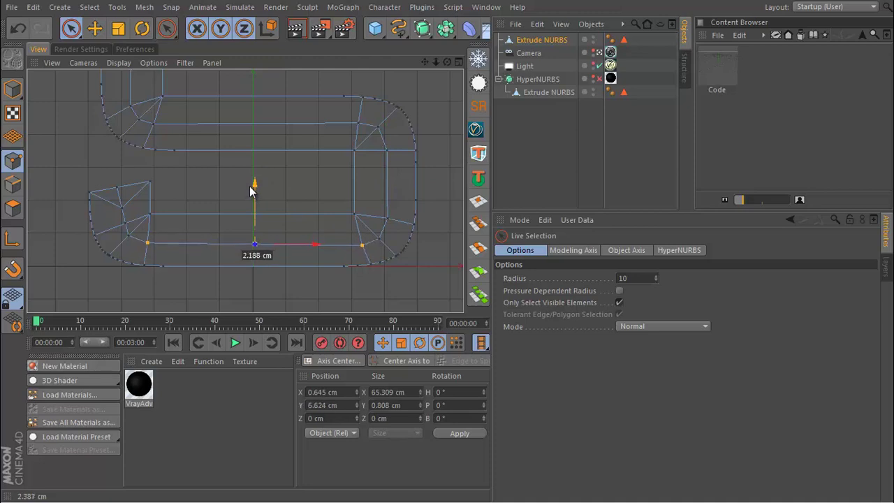
{"action": "scroll", "coordinate": [193, 225], "scroll_direction": "up", "scroll_amount": 2}
{"action": "scroll", "coordinate": [166, 225], "scroll_direction": "up", "scroll_amount": 2}
Nudge the left-end point left and restore the single perspective viewport
{"action": "left_click", "coordinate": [153, 227]}
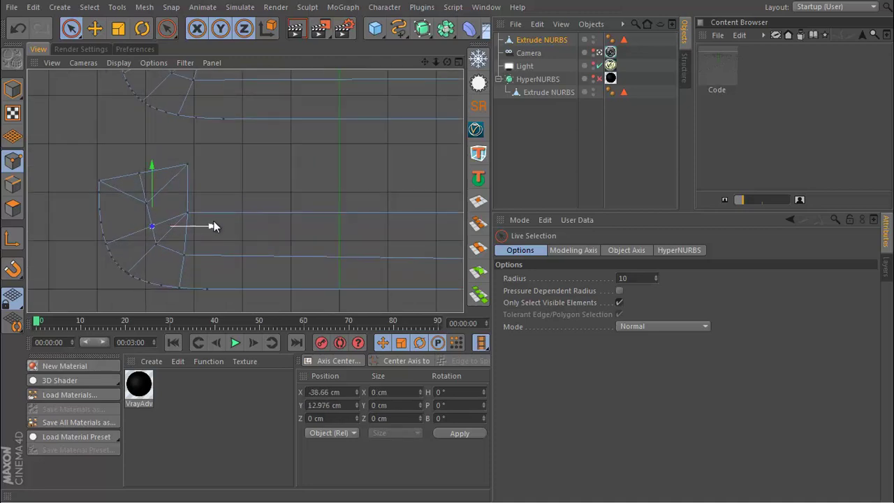
{"action": "left_click_drag", "start_coordinate": [208, 229], "coordinate": [204, 228]}
{"action": "left_click", "coordinate": [179, 213]}
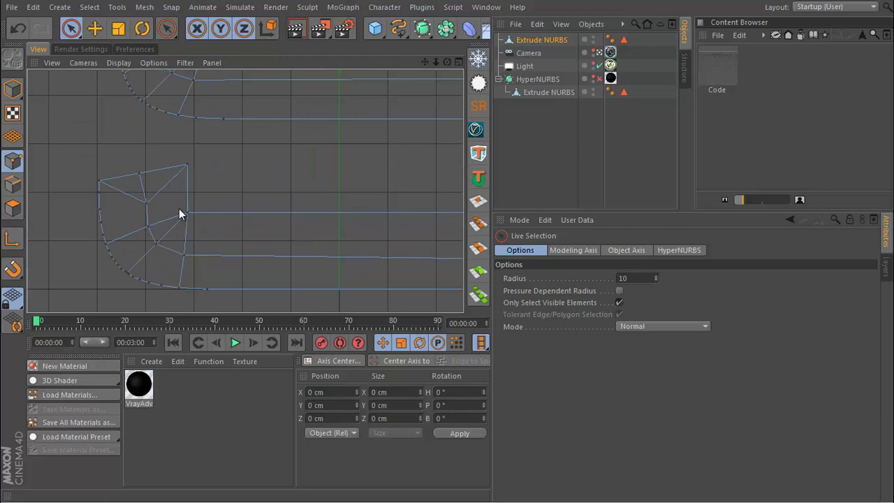
{"action": "left_click", "coordinate": [459, 61]}
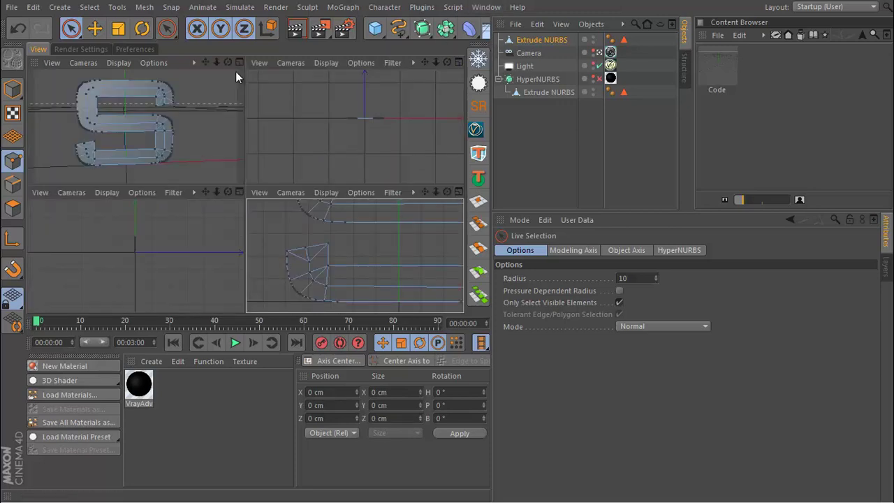
{"action": "left_click", "coordinate": [240, 64]}
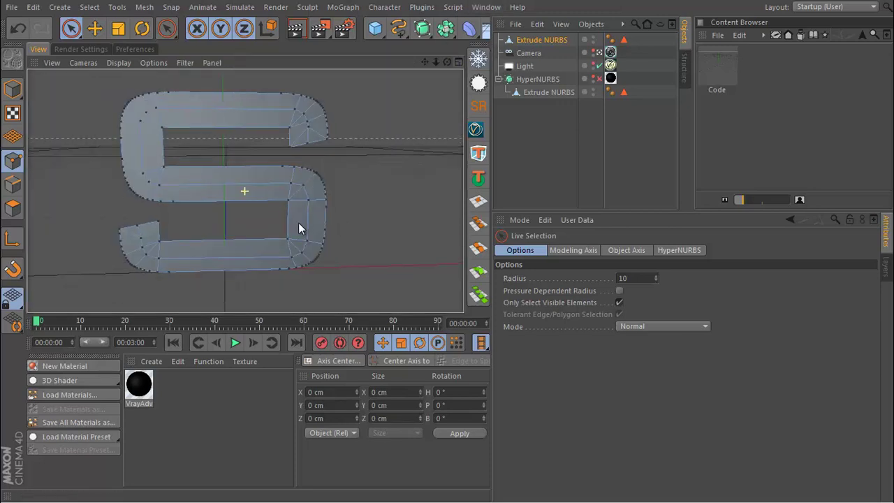
{"action": "left_click", "coordinate": [12, 185]}
{"action": "double_click", "coordinate": [170, 215]}
{"action": "left_click_drag", "start_coordinate": [169, 215], "coordinate": [200, 239], "text": "alt"}
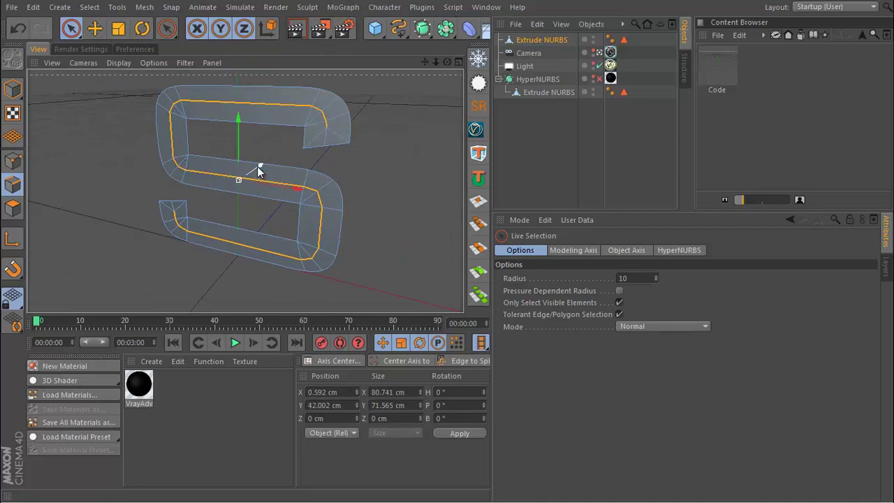
{"action": "mouse_move", "coordinate": [259, 167]}
{"action": "left_mouse_down"}
{"action": "mouse_move", "coordinate": [235, 189]}
{"action": "mouse_move", "coordinate": [317, 125]}
{"action": "mouse_move", "coordinate": [345, 132]}
{"action": "mouse_move", "coordinate": [340, 83]}
{"action": "mouse_move", "coordinate": [311, 142]}
{"action": "mouse_move", "coordinate": [312, 184]}
{"action": "mouse_move", "coordinate": [278, 211]}
{"action": "mouse_move", "coordinate": [357, 164]}
{"action": "left_mouse_up"}
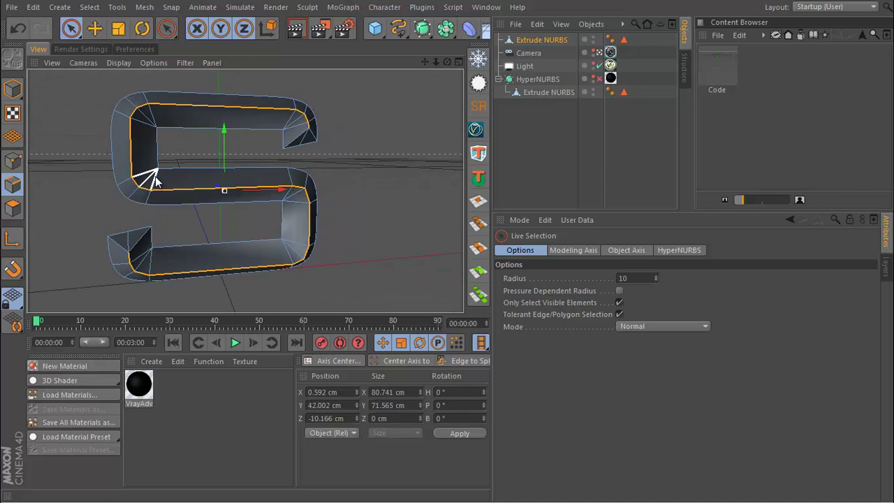
{"action": "scroll", "coordinate": [154, 189], "scroll_direction": "up", "scroll_amount": 3}
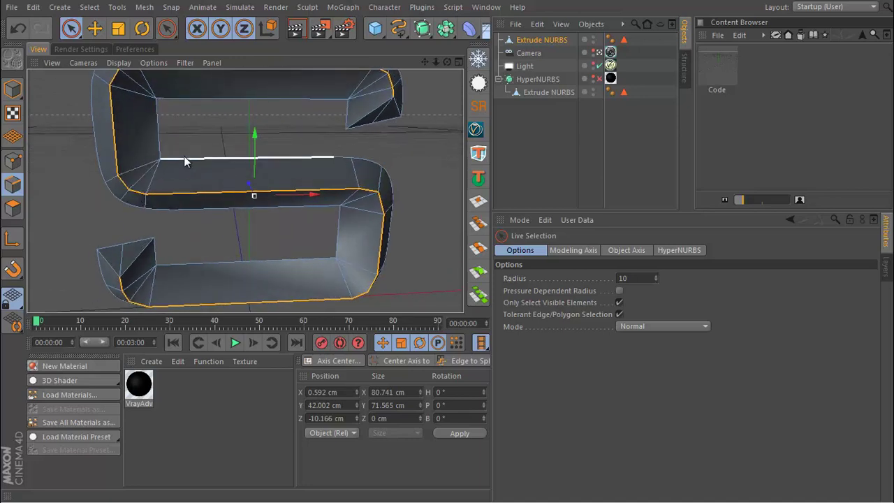
{"action": "scroll", "coordinate": [188, 154], "scroll_direction": "down", "scroll_amount": 3}
{"action": "mouse_move", "coordinate": [233, 155]}
{"action": "left_mouse_down", "text": "alt"}
{"action": "mouse_move", "coordinate": [264, 147]}
{"action": "mouse_move", "coordinate": [295, 202]}
{"action": "mouse_move", "coordinate": [341, 213]}
{"action": "mouse_move", "coordinate": [223, 128]}
{"action": "left_mouse_up", "text": "alt"}
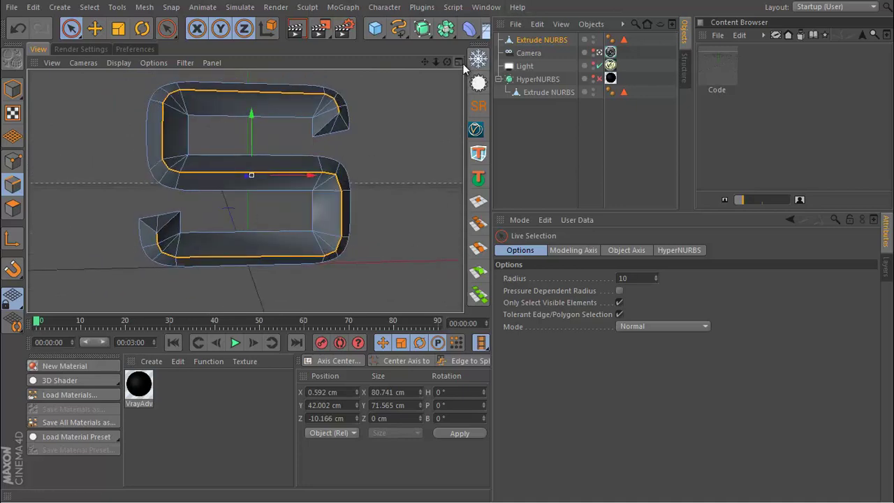
{"action": "mouse_move", "coordinate": [323, 177]}
{"action": "left_mouse_down", "text": "alt"}
{"action": "mouse_move", "coordinate": [159, 226]}
{"action": "mouse_move", "coordinate": [192, 230]}
{"action": "mouse_move", "coordinate": [109, 213]}
{"action": "mouse_move", "coordinate": [130, 218]}
{"action": "mouse_move", "coordinate": [224, 201]}
{"action": "left_mouse_up", "text": "alt"}
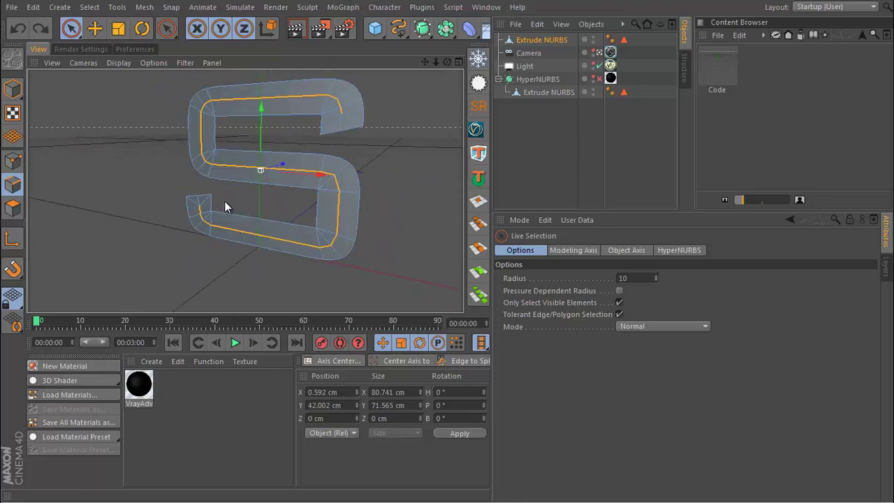
Extrude the S's polygons by 15 cm to give it thickness
{"action": "left_click", "coordinate": [13, 208]}
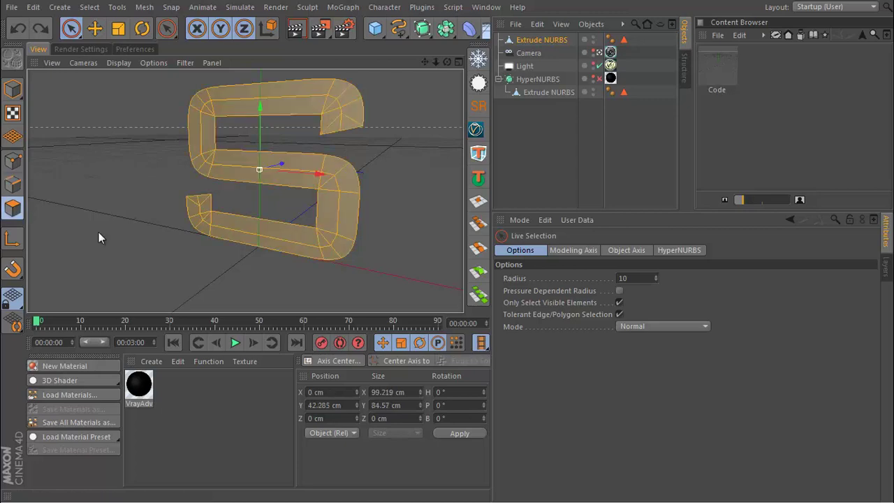
{"action": "right_click", "coordinate": [210, 141]}
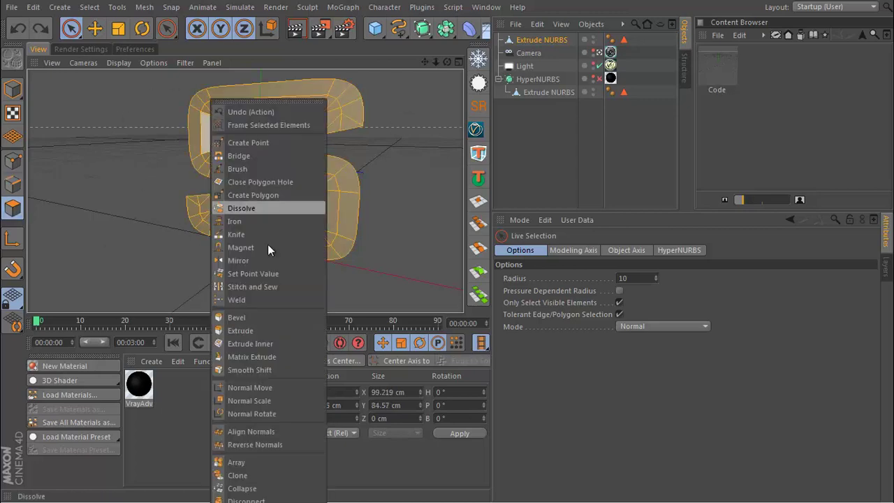
{"action": "left_click", "coordinate": [237, 330]}
{"action": "left_click_drag", "start_coordinate": [303, 216], "coordinate": [391, 209], "text": "alt"}
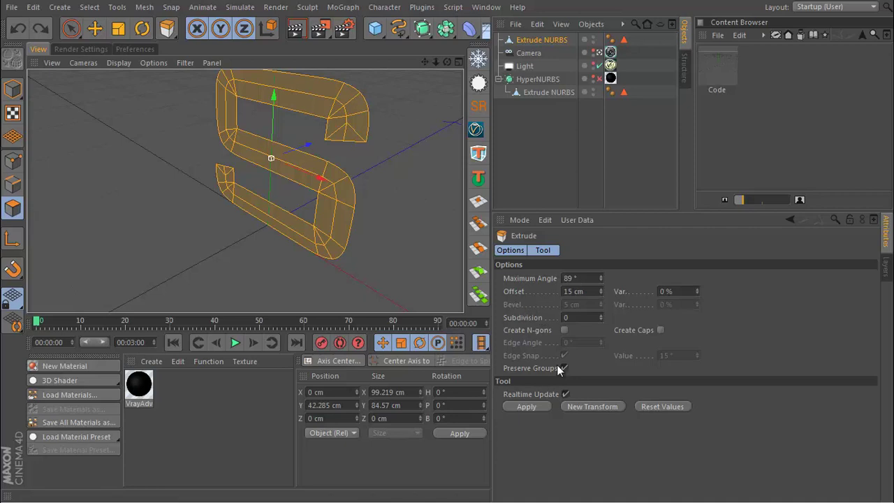
{"action": "left_click", "coordinate": [529, 405]}
{"action": "mouse_move", "coordinate": [245, 193]}
{"action": "left_mouse_down", "text": "alt"}
{"action": "mouse_move", "coordinate": [103, 222]}
{"action": "mouse_move", "coordinate": [272, 125]}
{"action": "mouse_move", "coordinate": [349, 181]}
{"action": "left_mouse_up", "text": "alt"}
In Edge mode, try edge loop Z depths of -30 and -25 cm, undoing each
{"action": "left_click", "coordinate": [12, 184]}
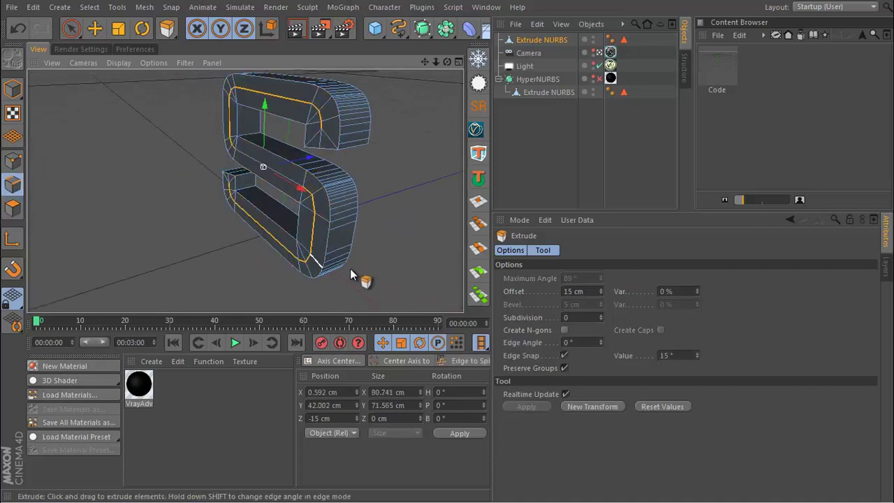
{"action": "left_click", "coordinate": [346, 418]}
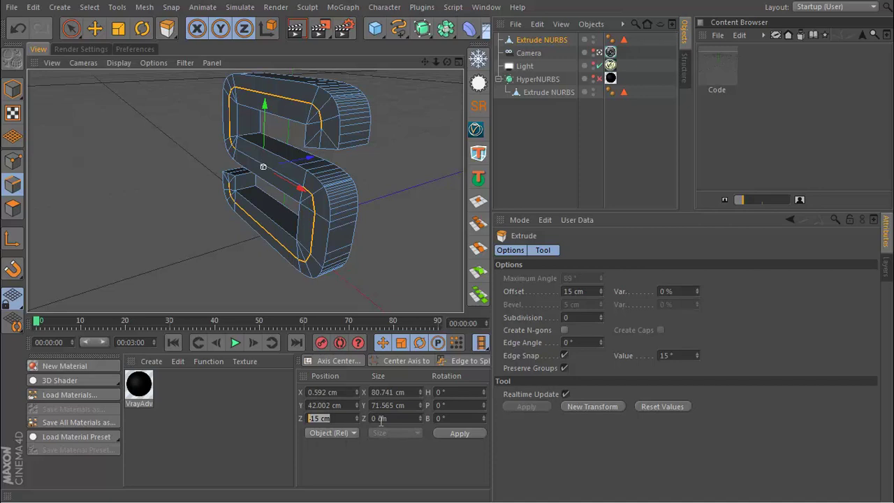
{"action": "type", "text": "-30"}
{"action": "key", "text": "Return"}
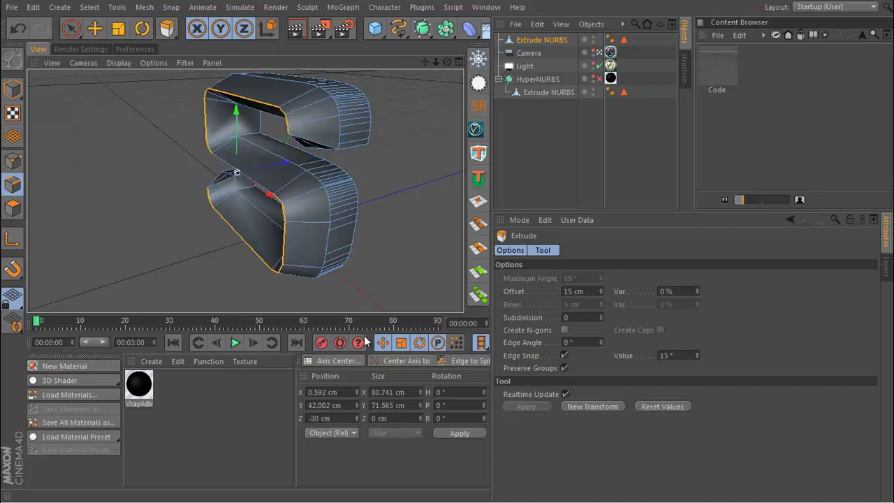
{"action": "mouse_move", "coordinate": [303, 251]}
{"action": "left_mouse_down", "text": "alt"}
{"action": "mouse_move", "coordinate": [169, 184]}
{"action": "mouse_move", "coordinate": [254, 169]}
{"action": "mouse_move", "coordinate": [435, 175]}
{"action": "mouse_move", "coordinate": [323, 190]}
{"action": "left_mouse_up", "text": "alt"}
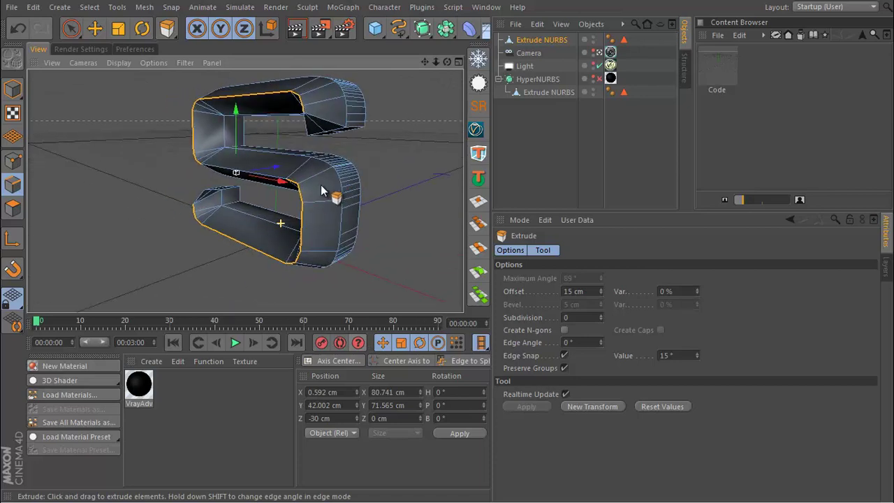
{"action": "key", "text": "ctrl+z"}
{"action": "left_click", "coordinate": [335, 418]}
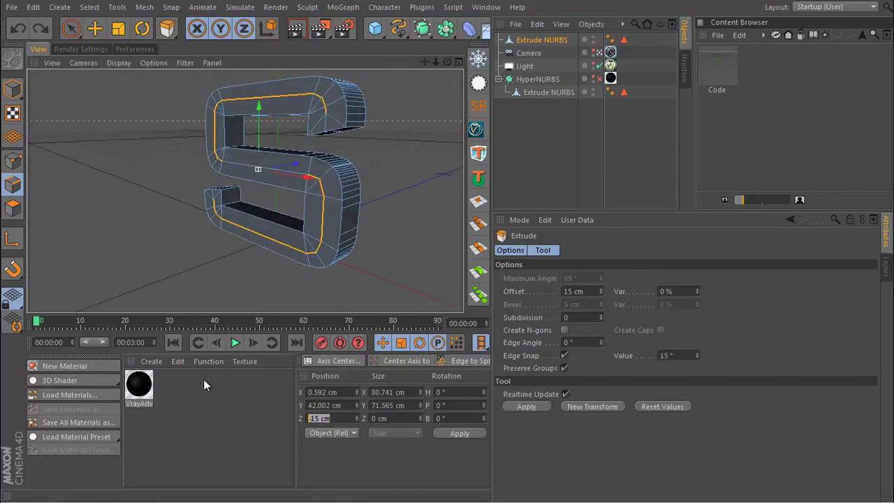
{"action": "type", "text": "-25"}
{"action": "key", "text": "Return"}
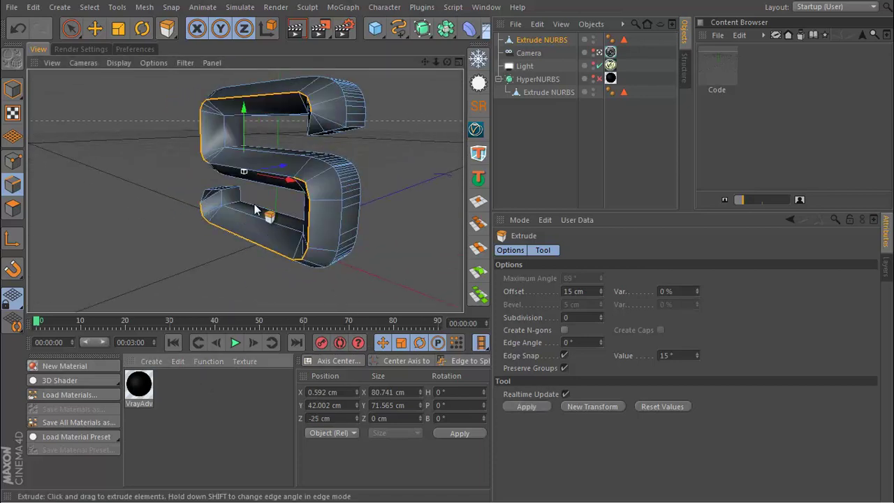
{"action": "mouse_move", "coordinate": [265, 215]}
{"action": "left_mouse_down", "text": "alt"}
{"action": "mouse_move", "coordinate": [170, 144]}
{"action": "mouse_move", "coordinate": [244, 147]}
{"action": "mouse_move", "coordinate": [196, 114]}
{"action": "left_mouse_up", "text": "alt"}
{"action": "key", "text": "ctrl+z"}
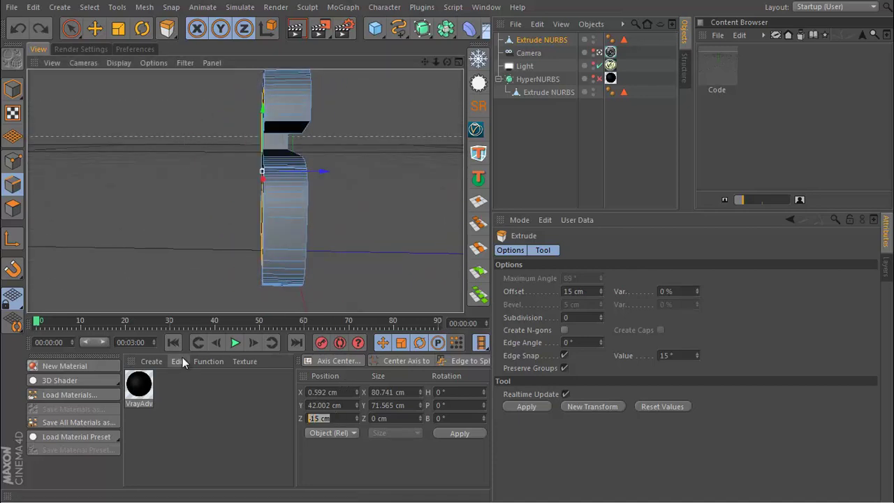
Settle the edge loop's Z depth at -22.5 cm after trying -20 cm
{"action": "type", "text": "-20"}
{"action": "key", "text": "Return"}
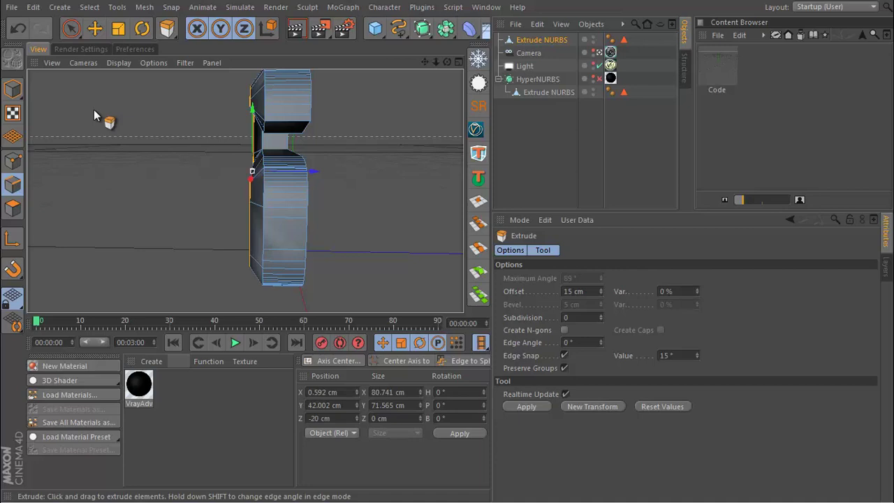
{"action": "mouse_move", "coordinate": [94, 109]}
{"action": "left_mouse_down", "text": "alt"}
{"action": "mouse_move", "coordinate": [360, 187]}
{"action": "mouse_move", "coordinate": [337, 145]}
{"action": "mouse_move", "coordinate": [265, 273]}
{"action": "left_mouse_up", "text": "alt"}
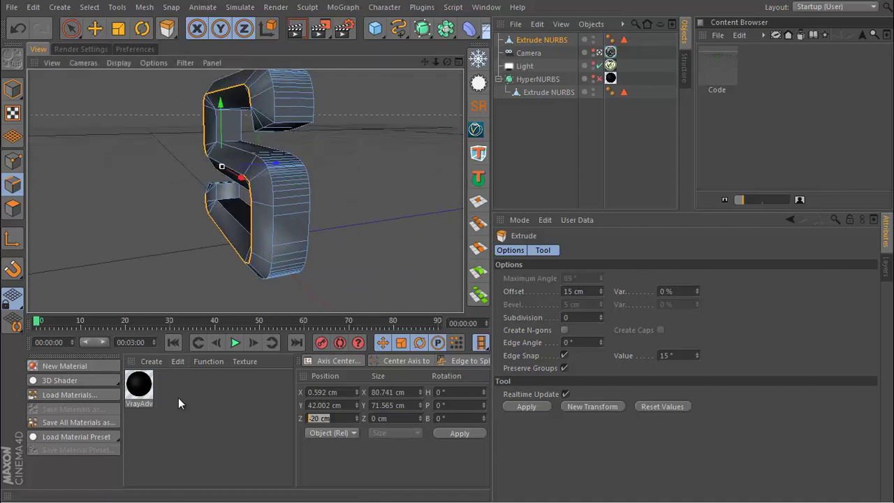
{"action": "type", "text": "-22.5"}
{"action": "key", "text": "Return"}
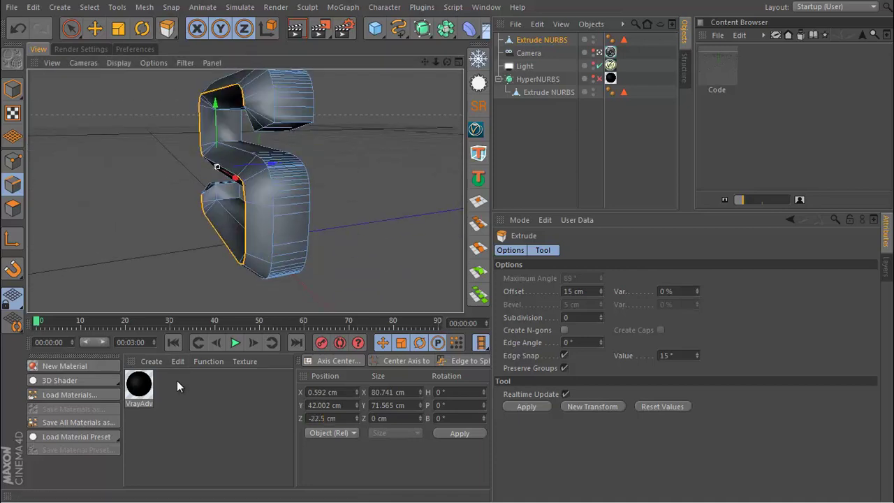
{"action": "mouse_move", "coordinate": [255, 250]}
{"action": "left_mouse_down", "text": "alt"}
{"action": "mouse_move", "coordinate": [339, 253]}
{"action": "mouse_move", "coordinate": [224, 184]}
{"action": "mouse_move", "coordinate": [437, 144]}
{"action": "mouse_move", "coordinate": [266, 127]}
{"action": "mouse_move", "coordinate": [293, 185]}
{"action": "mouse_move", "coordinate": [358, 200]}
{"action": "left_mouse_up", "text": "alt"}
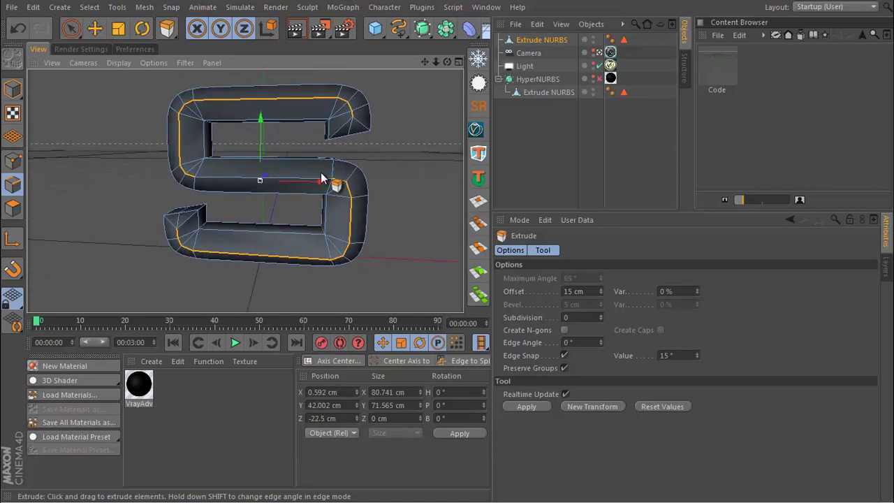
{"action": "mouse_move", "coordinate": [321, 178]}
{"action": "left_mouse_down", "text": "alt"}
{"action": "mouse_move", "coordinate": [226, 261]}
{"action": "mouse_move", "coordinate": [239, 247]}
{"action": "mouse_move", "coordinate": [266, 278]}
{"action": "mouse_move", "coordinate": [345, 260]}
{"action": "mouse_move", "coordinate": [385, 185]}
{"action": "mouse_move", "coordinate": [444, 169]}
{"action": "mouse_move", "coordinate": [295, 130]}
{"action": "mouse_move", "coordinate": [239, 160]}
{"action": "mouse_move", "coordinate": [280, 153]}
{"action": "left_mouse_up", "text": "alt"}
Set the Extrude NURBS Phong Angle to 25° and drag VrayAdvancedMaterial onto the S
{"action": "left_click", "coordinate": [515, 148]}
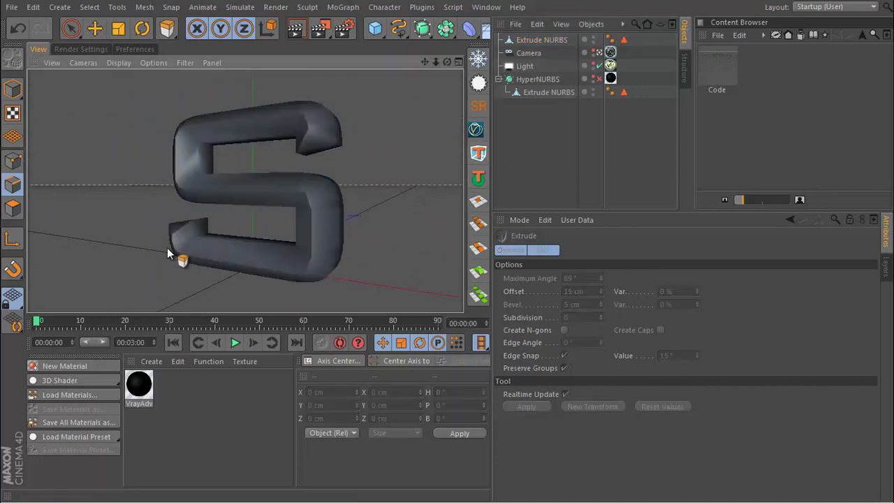
{"action": "mouse_move", "coordinate": [167, 247]}
{"action": "left_mouse_down", "text": "alt"}
{"action": "mouse_move", "coordinate": [233, 245]}
{"action": "mouse_move", "coordinate": [361, 193]}
{"action": "mouse_move", "coordinate": [233, 208]}
{"action": "left_mouse_up", "text": "alt"}
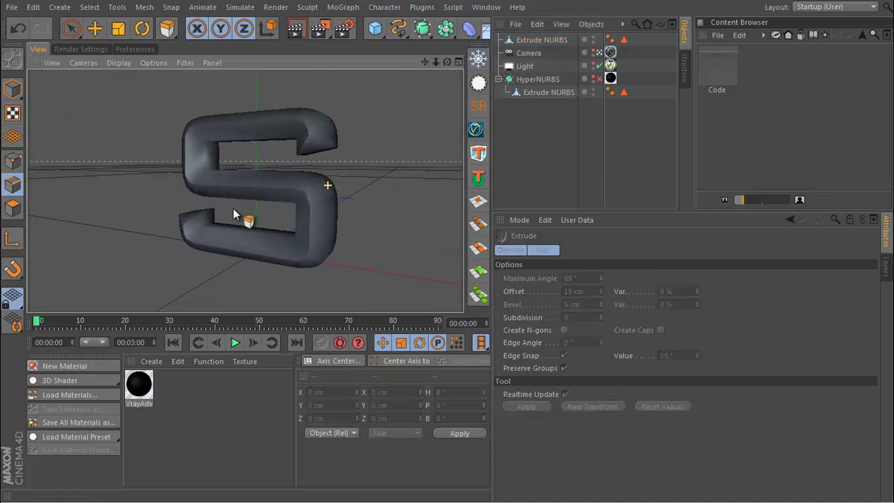
{"action": "left_click", "coordinate": [610, 39]}
{"action": "double_click", "coordinate": [589, 289]}
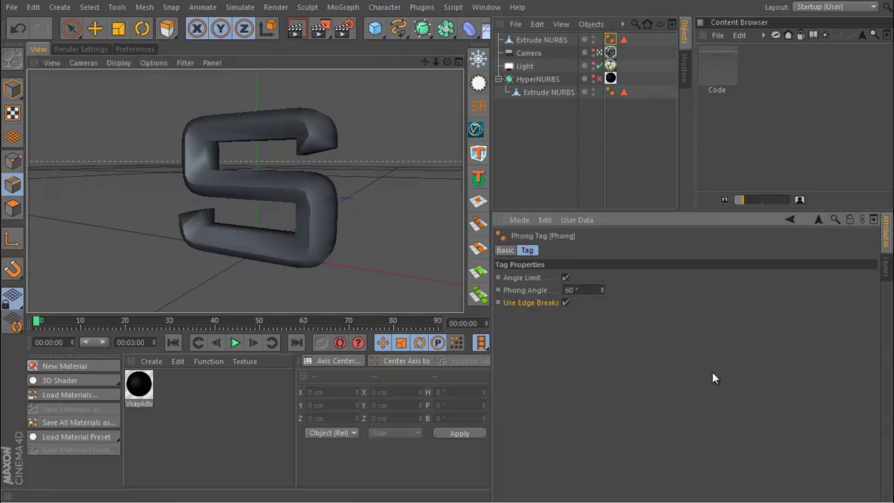
{"action": "type", "text": "25"}
{"action": "key", "text": "Return"}
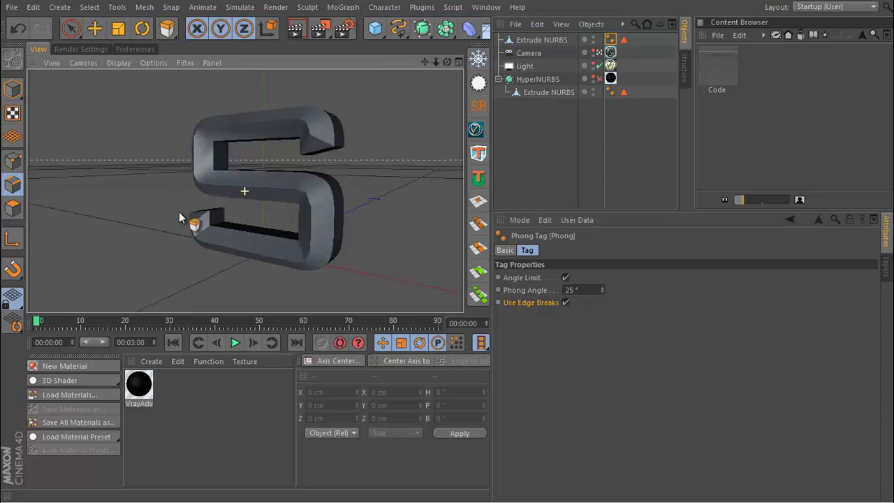
{"action": "mouse_move", "coordinate": [179, 211]}
{"action": "left_mouse_down", "text": "alt"}
{"action": "mouse_move", "coordinate": [151, 165]}
{"action": "mouse_move", "coordinate": [177, 159]}
{"action": "mouse_move", "coordinate": [303, 259]}
{"action": "mouse_move", "coordinate": [391, 233]}
{"action": "mouse_move", "coordinate": [306, 200]}
{"action": "mouse_move", "coordinate": [352, 188]}
{"action": "mouse_move", "coordinate": [245, 220]}
{"action": "mouse_move", "coordinate": [225, 197]}
{"action": "mouse_move", "coordinate": [261, 225]}
{"action": "left_mouse_up", "text": "alt"}
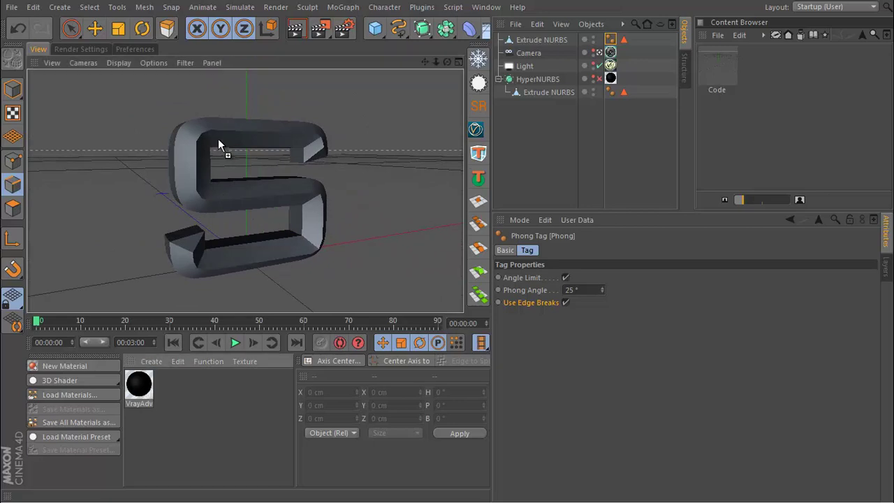
{"action": "left_click_drag", "start_coordinate": [218, 143], "coordinate": [272, 143]}
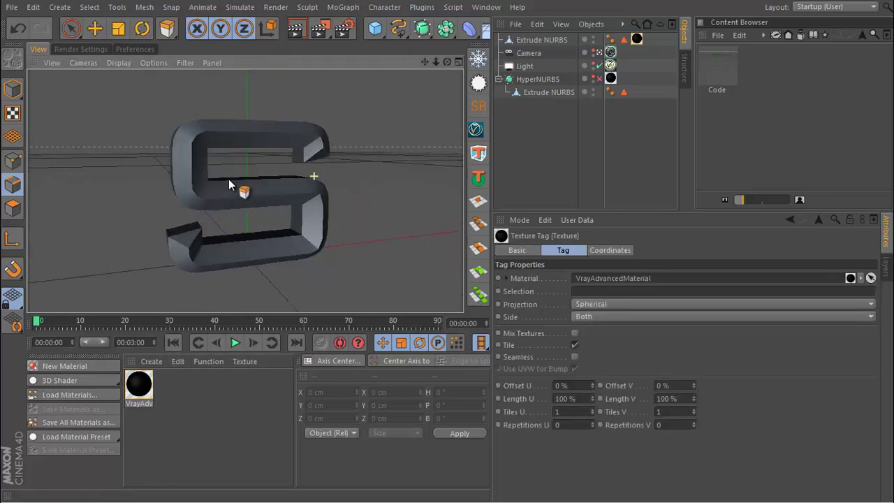
{"action": "mouse_move", "coordinate": [229, 179]}
{"action": "left_mouse_down", "text": "alt"}
{"action": "mouse_move", "coordinate": [259, 192]}
{"action": "mouse_move", "coordinate": [267, 162]}
{"action": "mouse_move", "coordinate": [238, 176]}
{"action": "left_mouse_up", "text": "alt"}
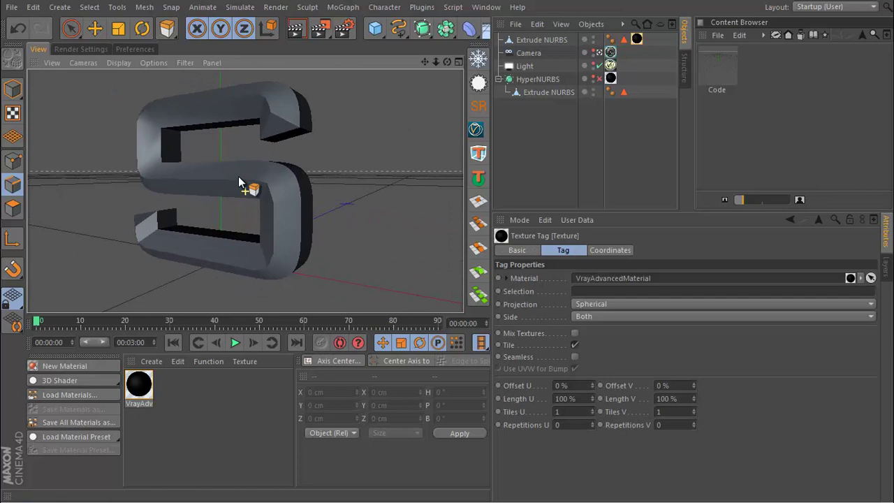
{"action": "left_click", "coordinate": [294, 28]}
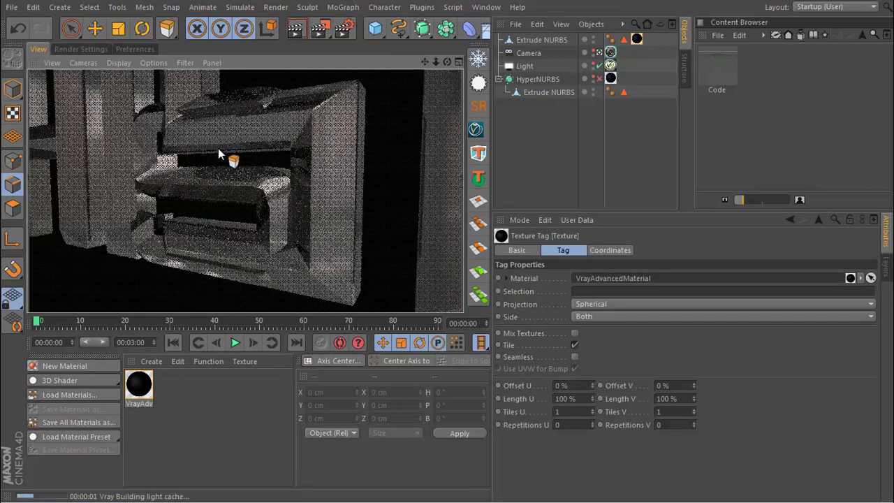
{"action": "left_click", "coordinate": [546, 111]}
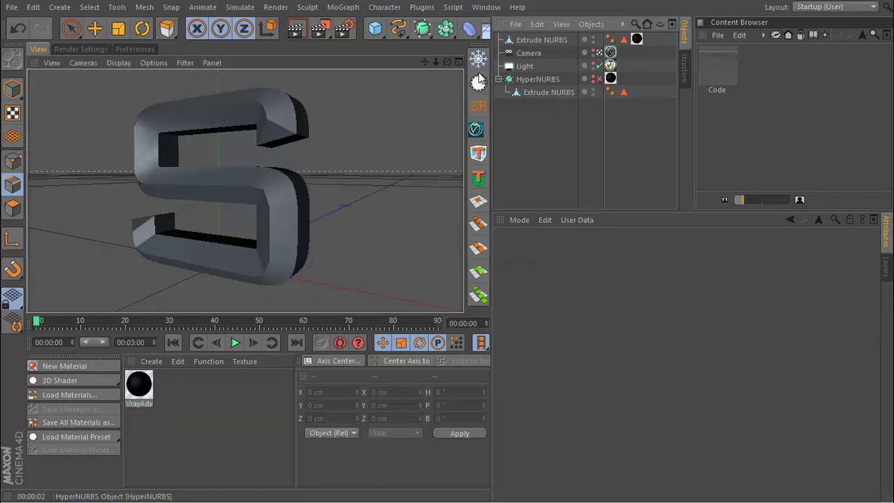
{"action": "left_click", "coordinate": [295, 28]}
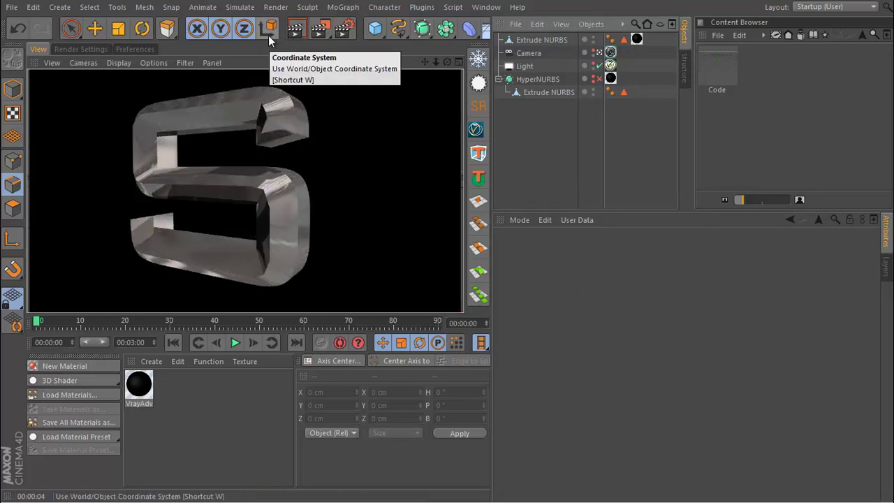
{"action": "left_click", "coordinate": [127, 181]}
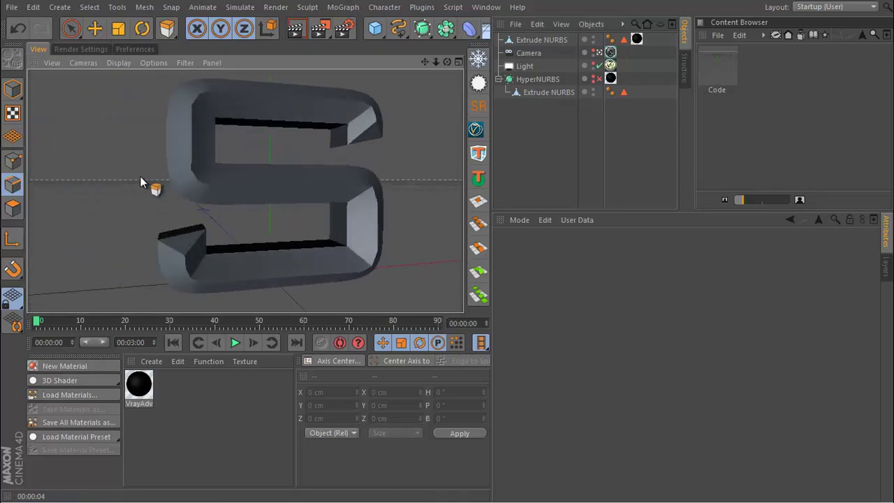
{"action": "mouse_move", "coordinate": [140, 182]}
{"action": "left_mouse_down", "text": "alt"}
{"action": "mouse_move", "coordinate": [252, 154]}
{"action": "mouse_move", "coordinate": [172, 164]}
{"action": "mouse_move", "coordinate": [227, 198]}
{"action": "left_mouse_up", "text": "alt"}
{"action": "scroll", "coordinate": [173, 163], "scroll_direction": "down", "scroll_amount": 3}
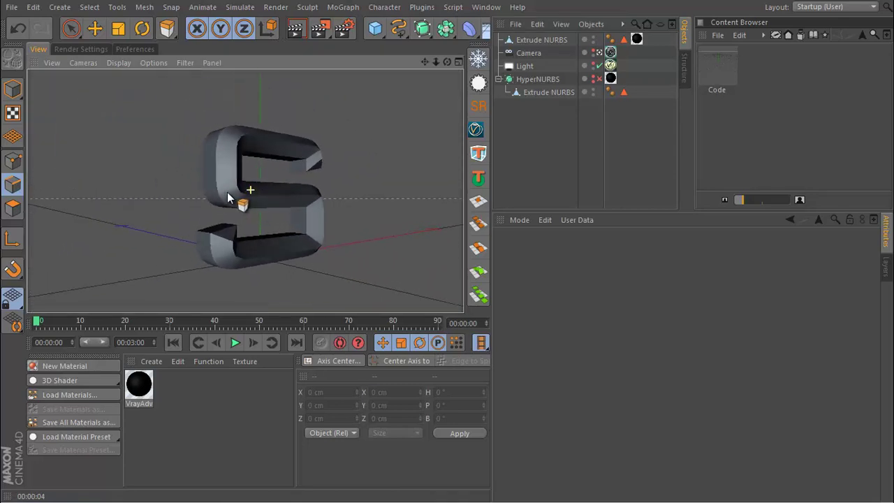
{"action": "right_click_drag", "start_coordinate": [275, 196], "coordinate": [293, 200], "text": "alt"}
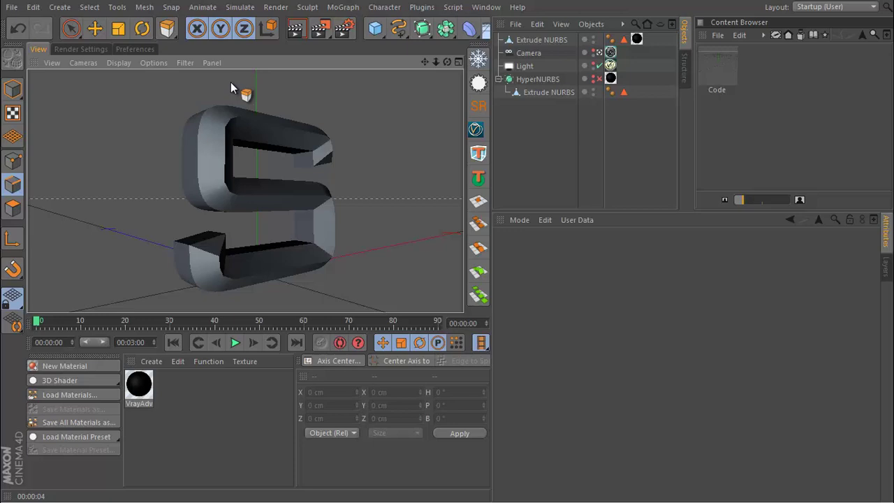
{"action": "left_click", "coordinate": [299, 32]}
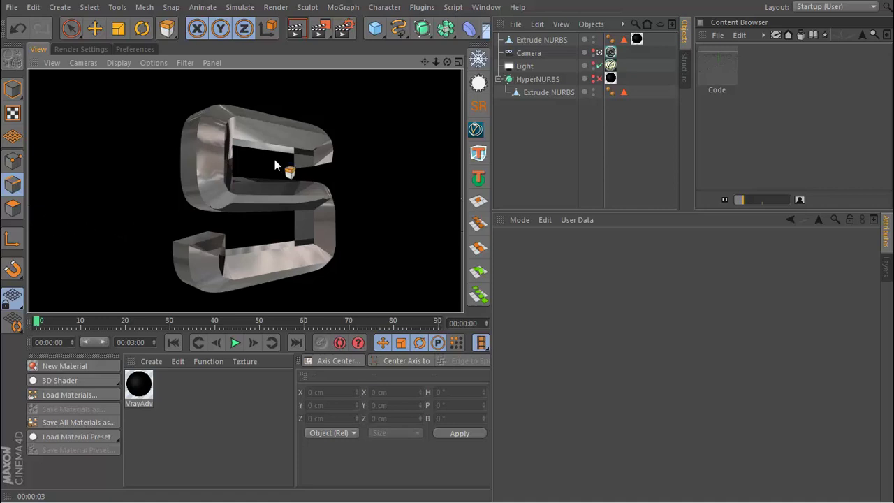
{"action": "mouse_move", "coordinate": [341, 209]}
{"action": "left_mouse_down", "text": "alt"}
{"action": "mouse_move", "coordinate": [221, 235]}
{"action": "mouse_move", "coordinate": [279, 239]}
{"action": "mouse_move", "coordinate": [298, 251]}
{"action": "mouse_move", "coordinate": [187, 224]}
{"action": "left_mouse_up", "text": "alt"}
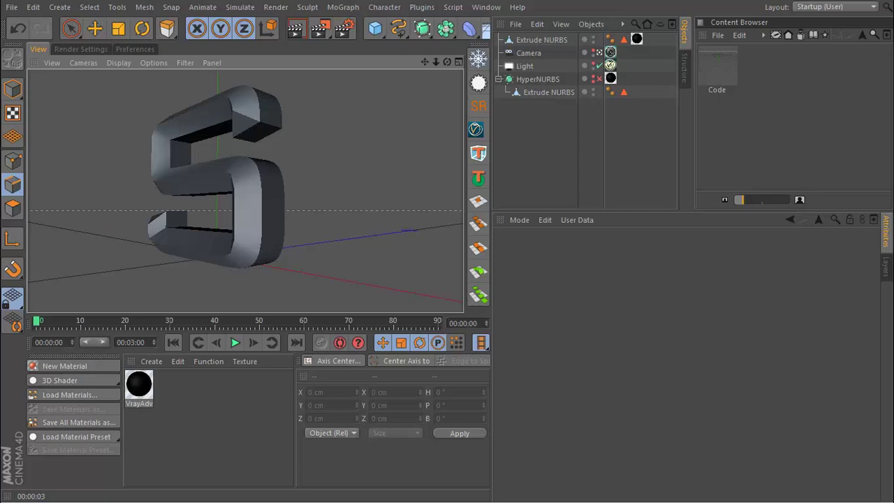